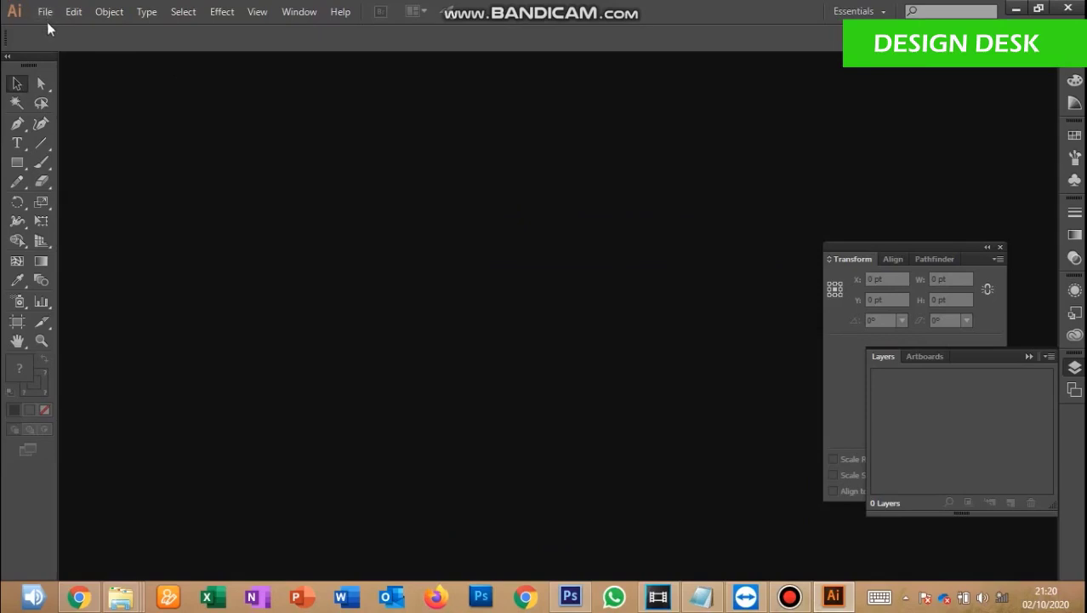
Create a new document named PATTERN 01, 800 × 800 px, in CMYK mode with 300 ppi raster effects
{"action": "left_click", "coordinate": [44, 12]}
{"action": "left_click", "coordinate": [51, 29]}
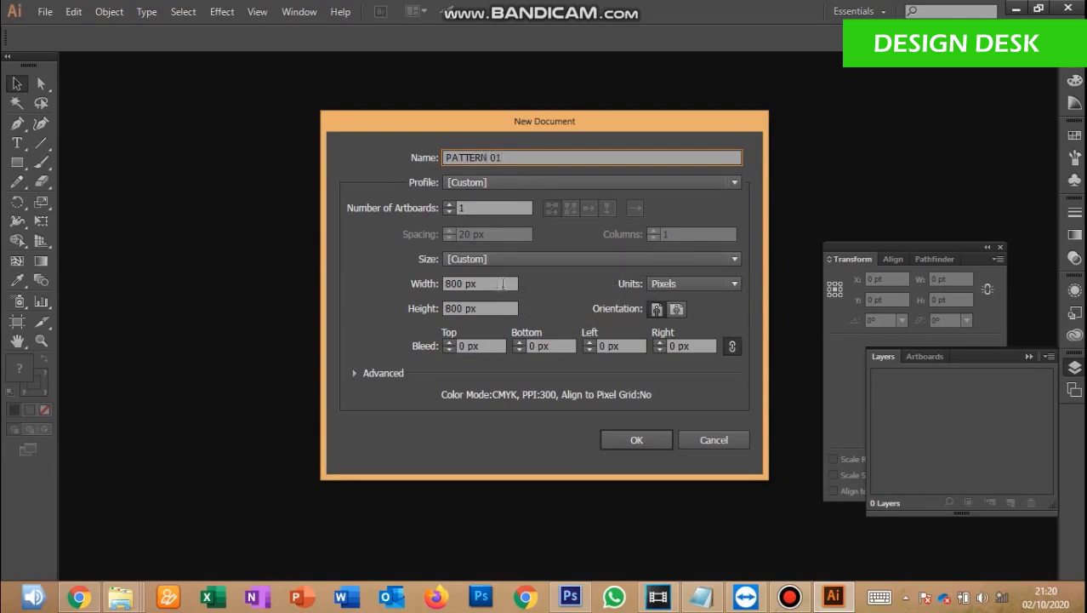
{"action": "left_click", "coordinate": [683, 291]}
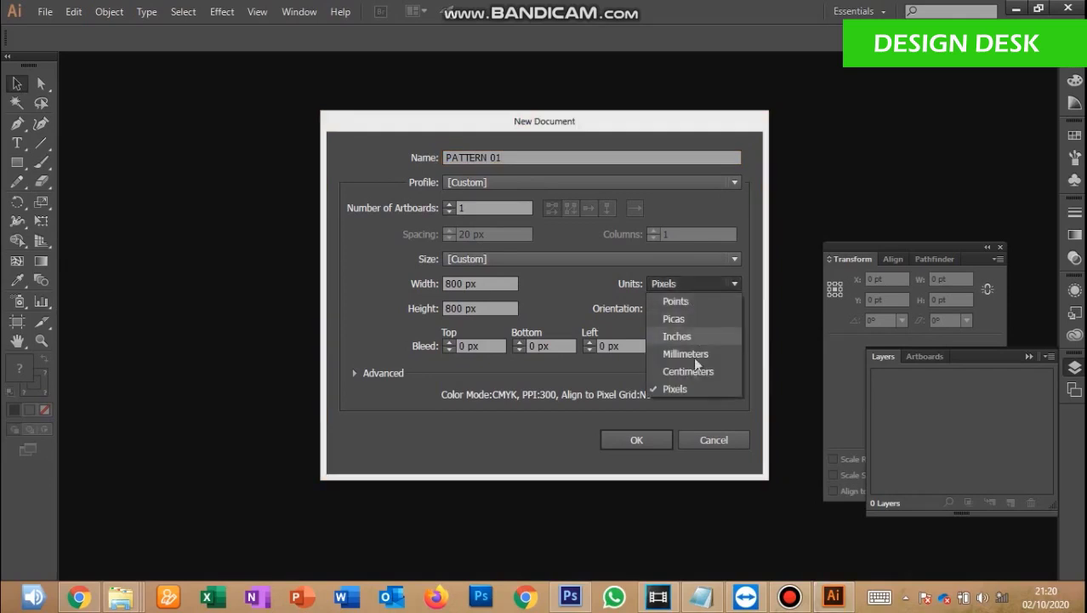
{"action": "left_click", "coordinate": [689, 385]}
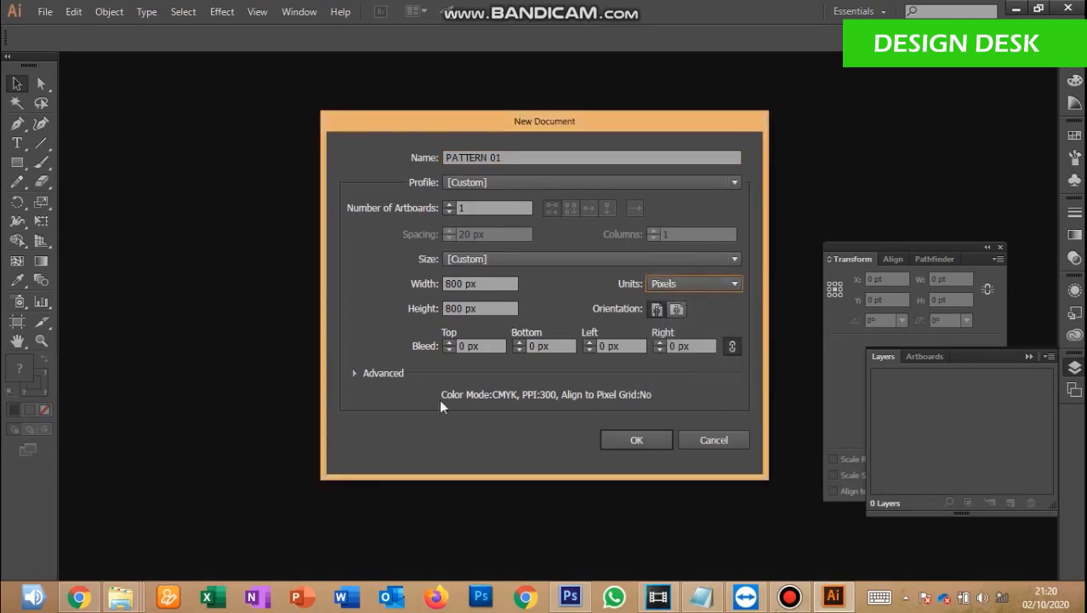
{"action": "left_click", "coordinate": [367, 377]}
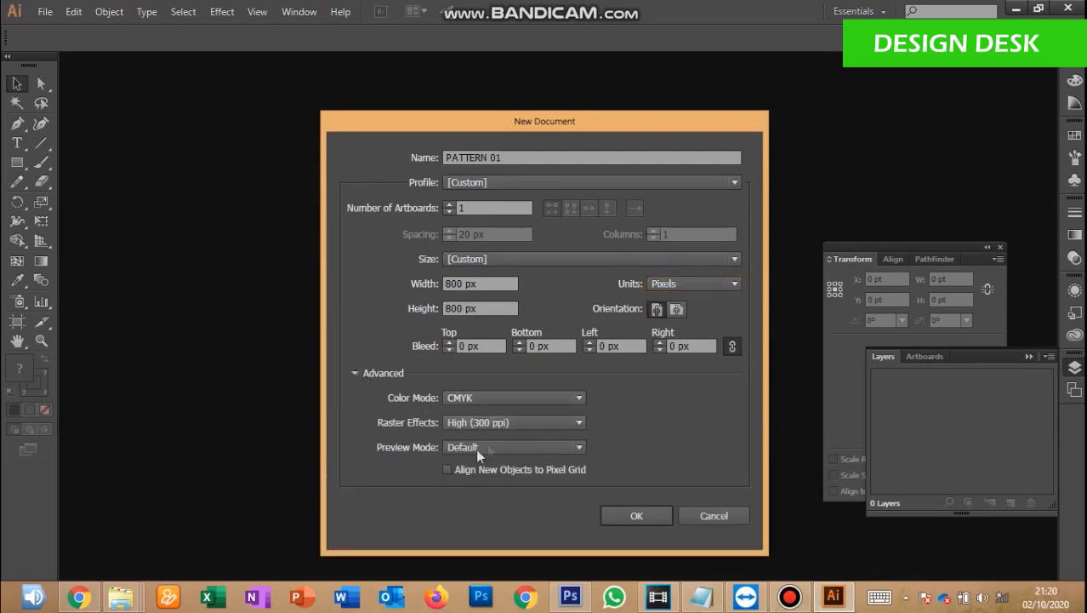
{"action": "left_click", "coordinate": [632, 515]}
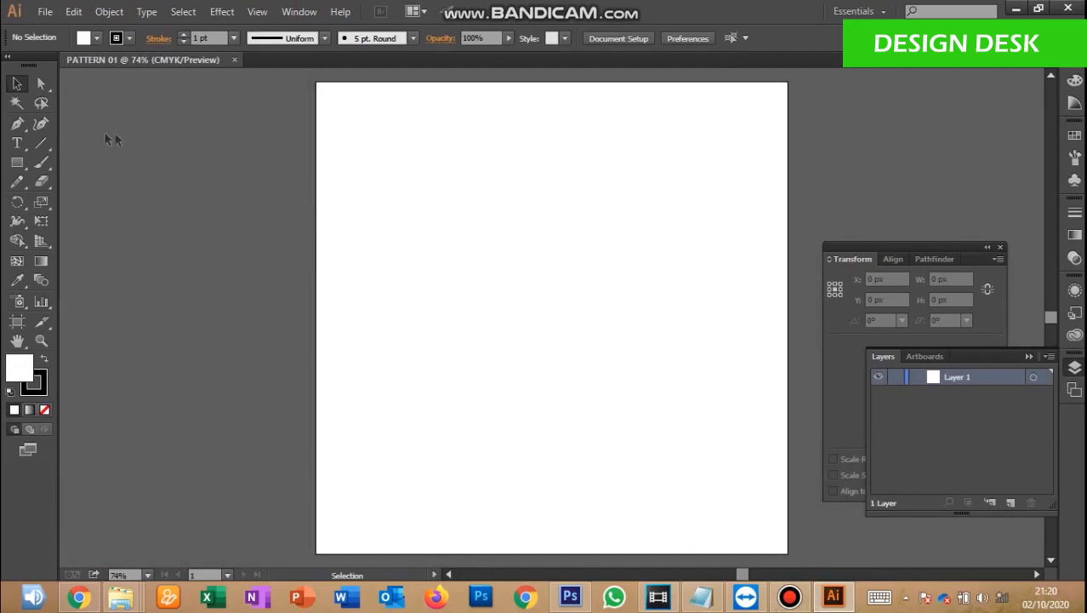
Add a second layer and set the drawing colours to a 000000 black fill with no stroke
{"action": "left_click", "coordinate": [1012, 504]}
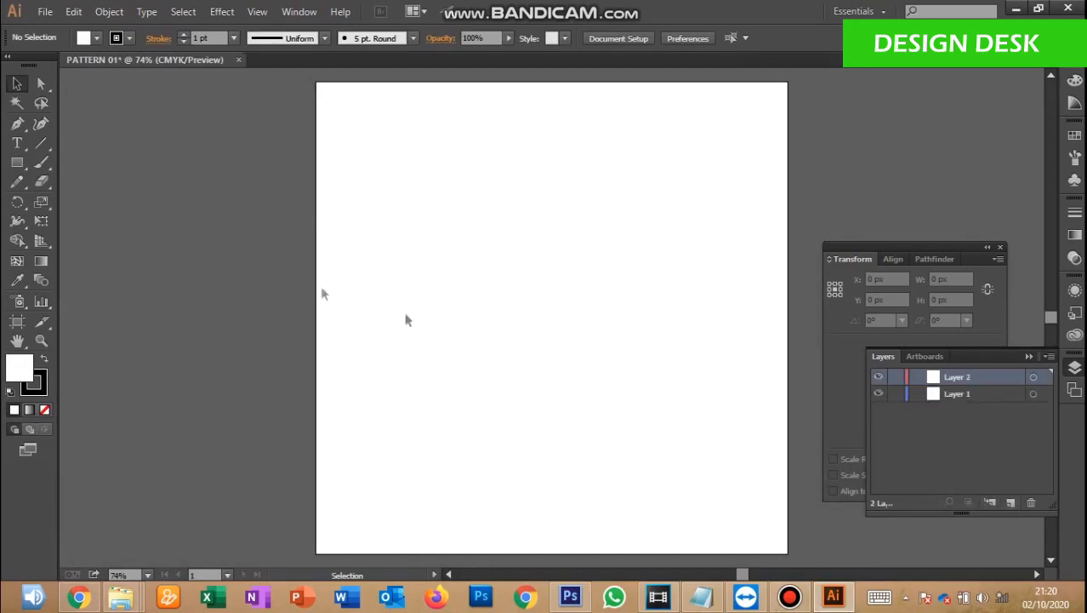
{"action": "left_click", "coordinate": [17, 162]}
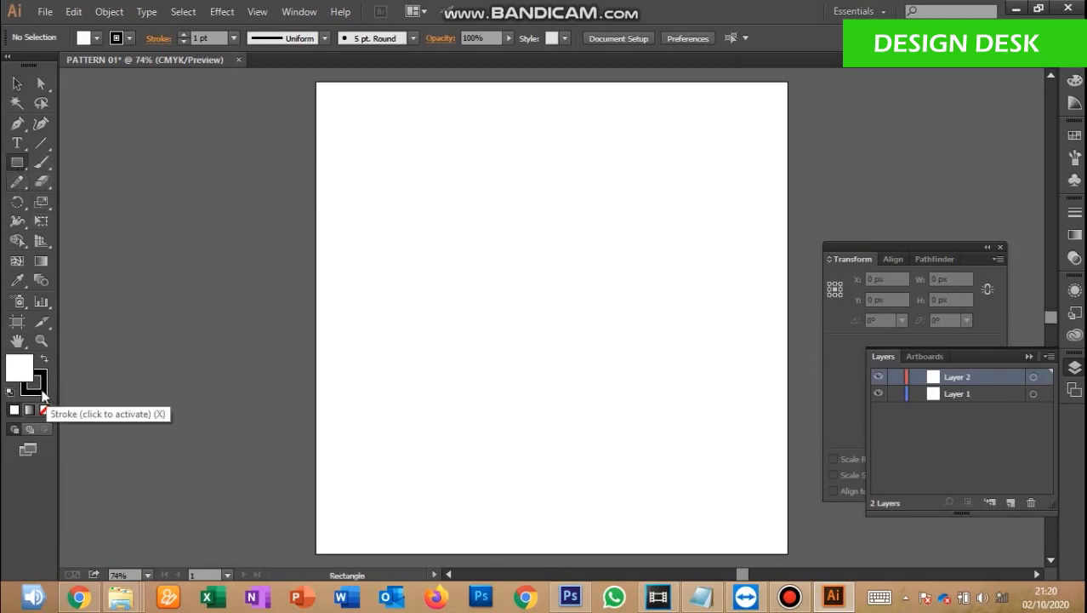
{"action": "left_click", "coordinate": [36, 387]}
{"action": "left_click", "coordinate": [44, 409]}
{"action": "double_click", "coordinate": [23, 368]}
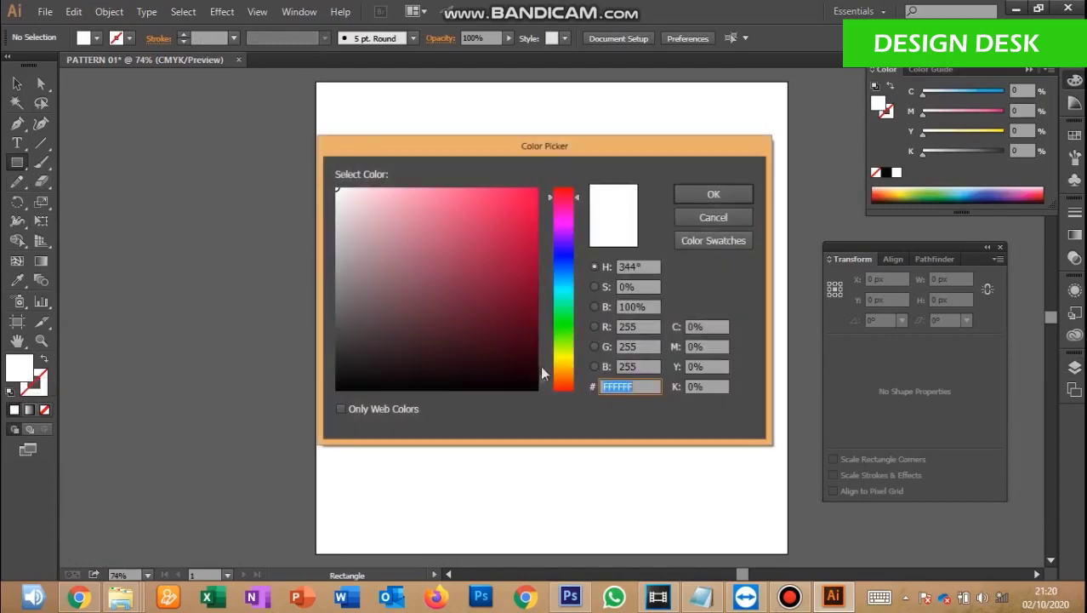
{"action": "left_click", "coordinate": [338, 389]}
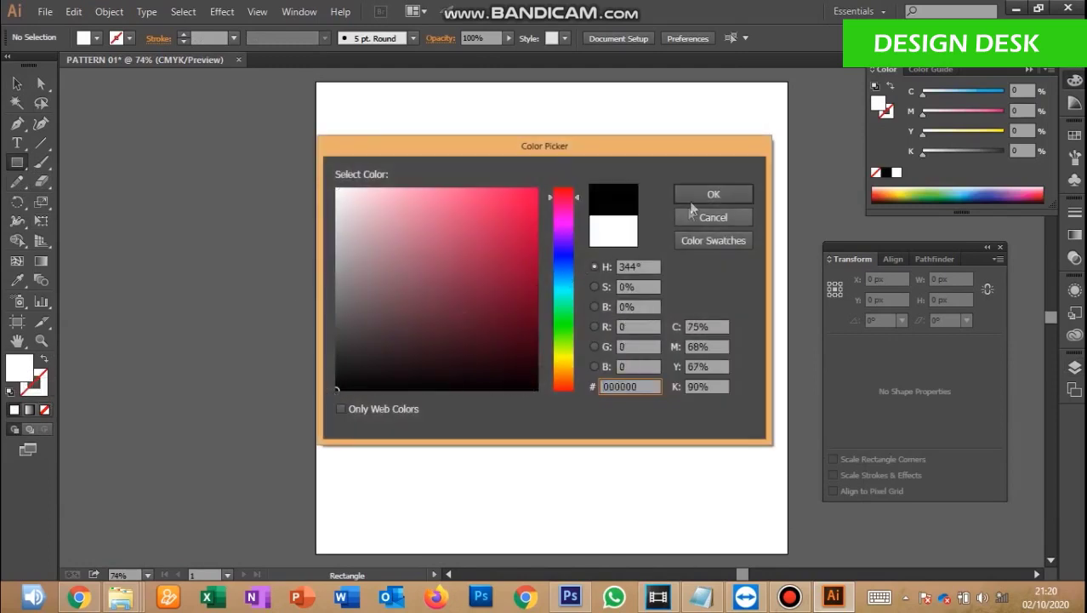
{"action": "left_click", "coordinate": [713, 195]}
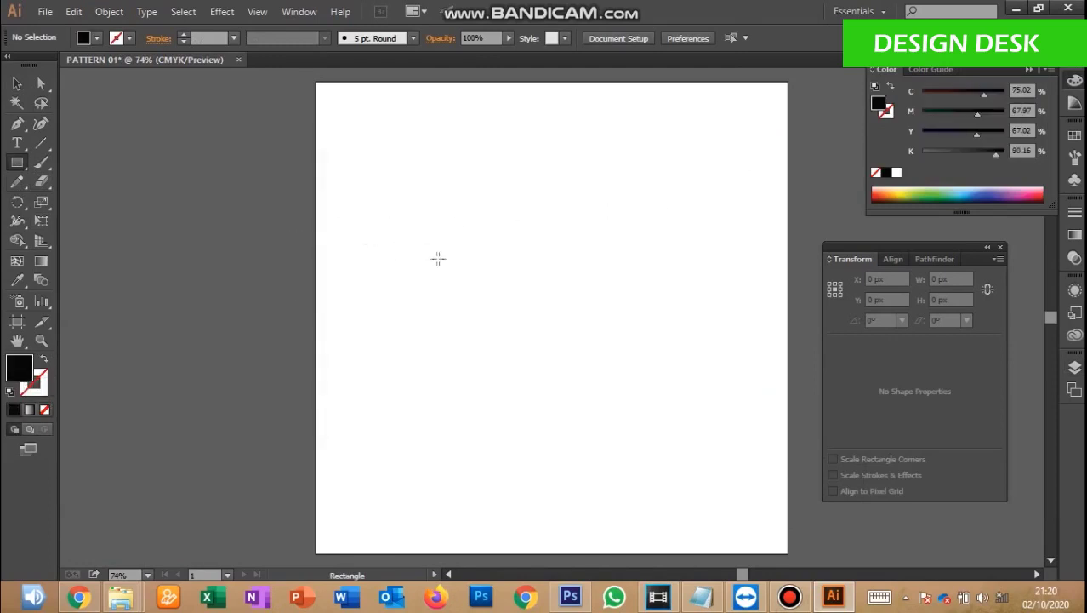
Create a 50 × 50 px square on the artboard and rotate it 45° into a diamond
{"action": "left_click", "coordinate": [450, 260]}
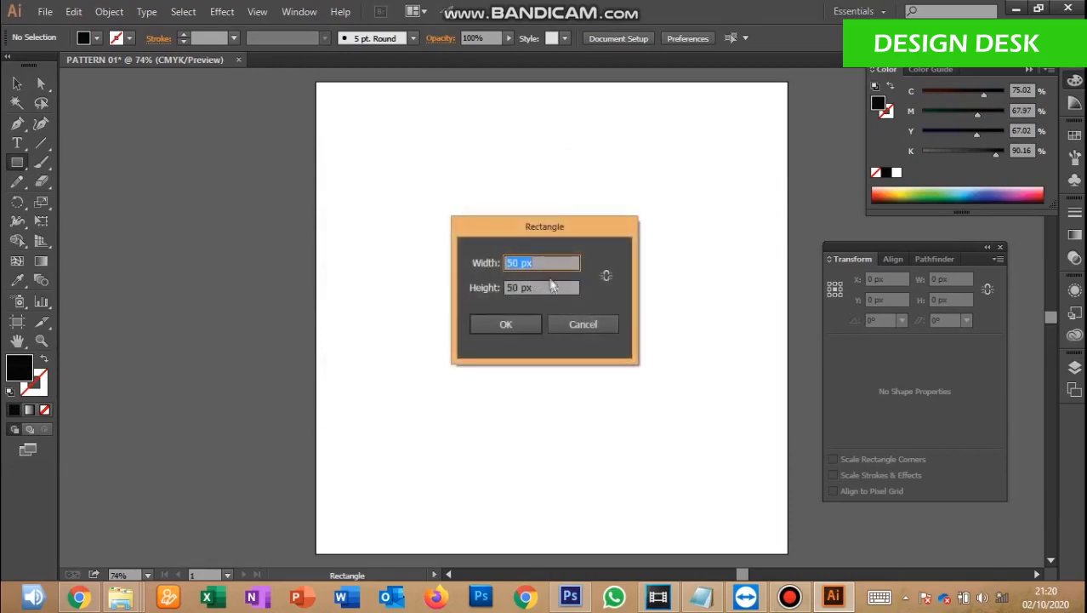
{"action": "left_click", "coordinate": [511, 329]}
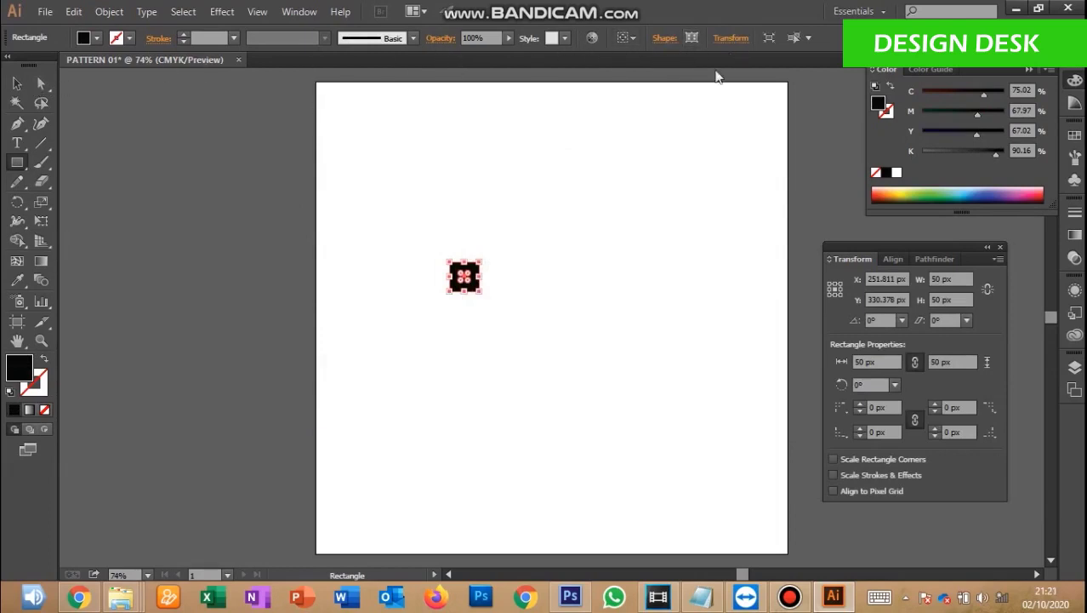
{"action": "left_click", "coordinate": [894, 385]}
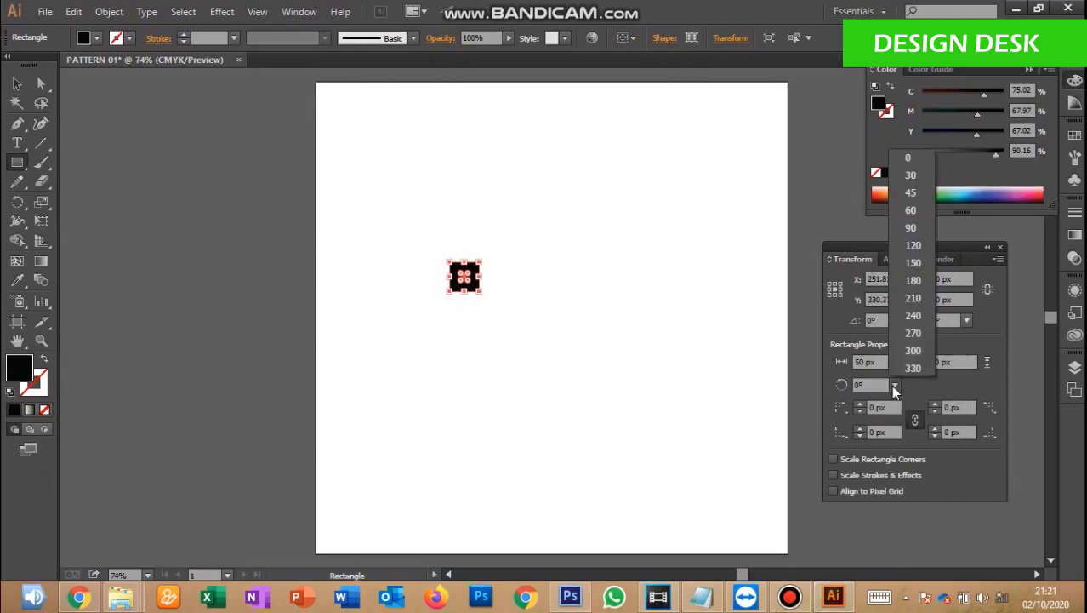
{"action": "left_click", "coordinate": [919, 191]}
Move the diamond into the artboard's upper-left corner so that it touches the top and left edges
{"action": "left_click", "coordinate": [17, 83]}
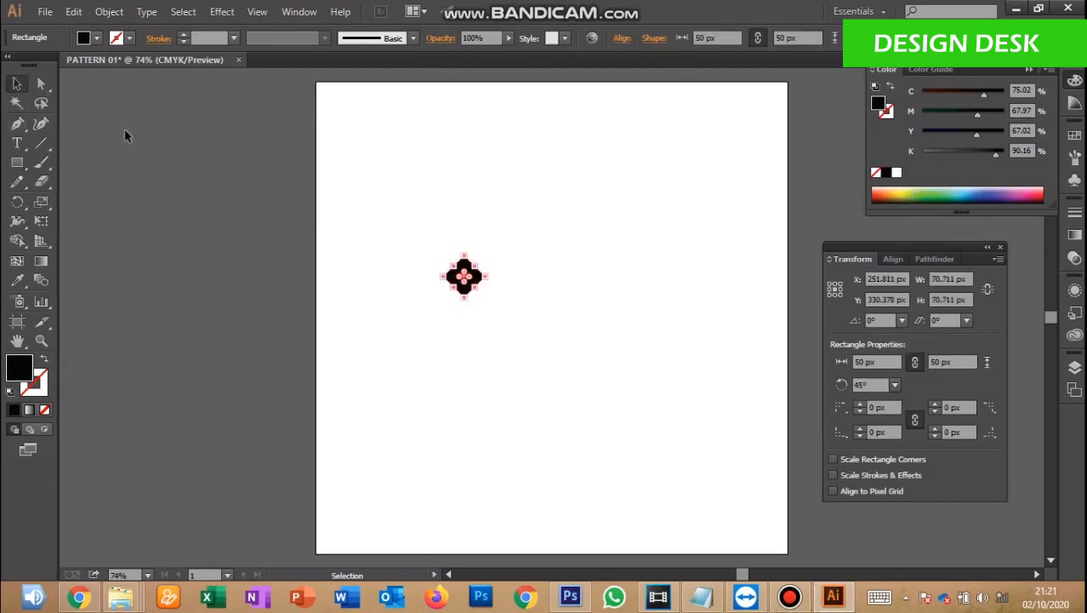
{"action": "left_click", "coordinate": [432, 268]}
{"action": "left_click_drag", "start_coordinate": [467, 279], "coordinate": [340, 105]}
{"action": "left_click", "coordinate": [372, 88]}
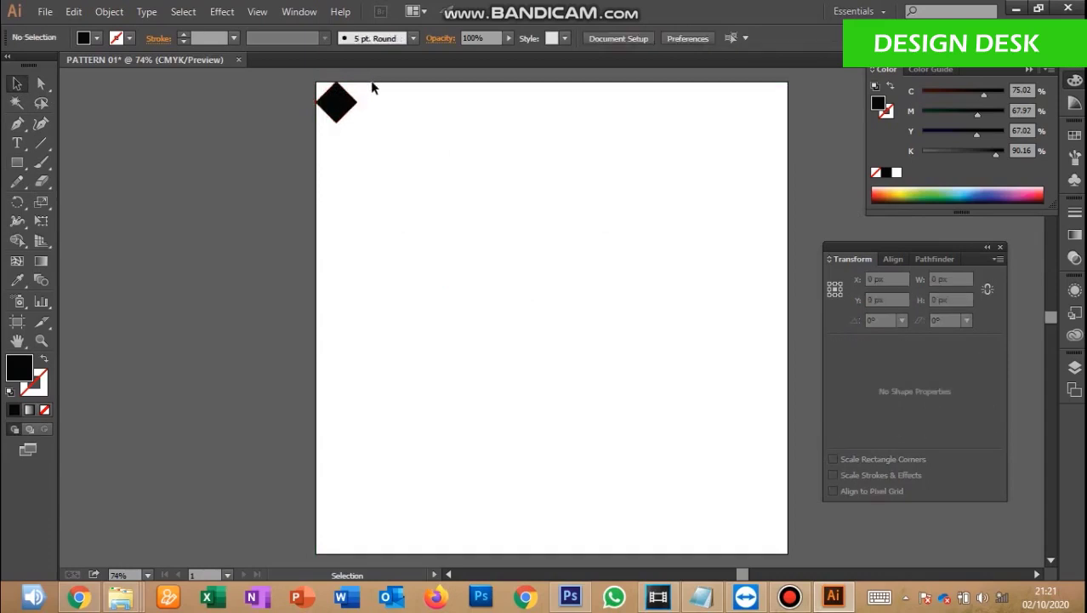
Copy the diamond horizontally so the tips touch, and repeat the copy for a row of five along the artboard's top edge
{"action": "key", "text": "ctrl+plus"}
{"action": "key", "text": "ctrl+plus"}
{"action": "key", "text": "ctrl+plus"}
{"action": "left_click_drag", "start_coordinate": [327, 151], "coordinate": [497, 411]}
{"action": "left_click", "coordinate": [323, 247]}
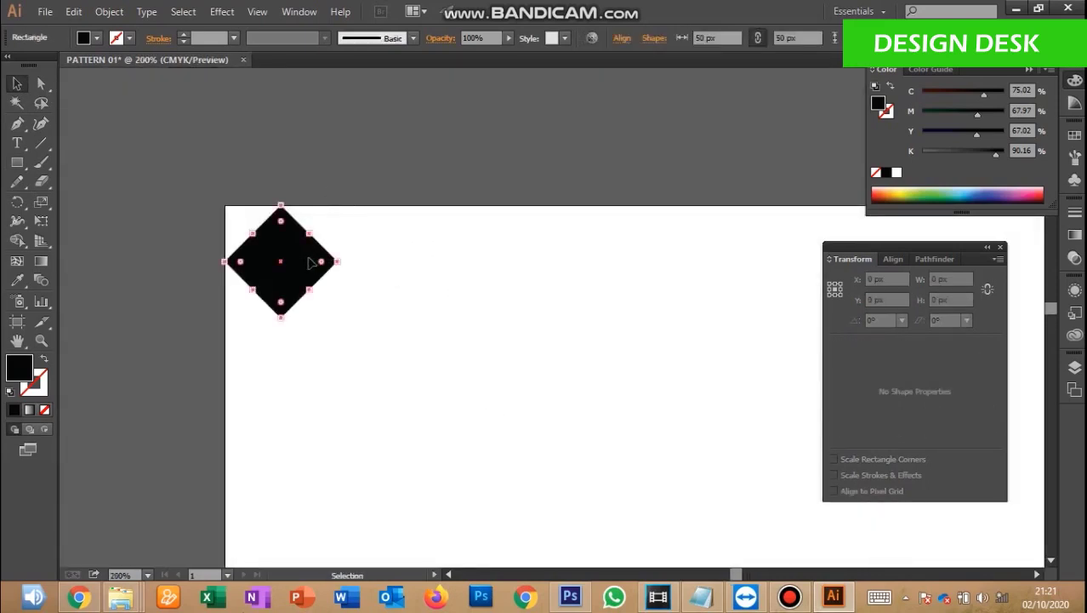
{"action": "key", "text": "ctrl+plus"}
{"action": "left_click_drag", "start_coordinate": [321, 248], "coordinate": [365, 236]}
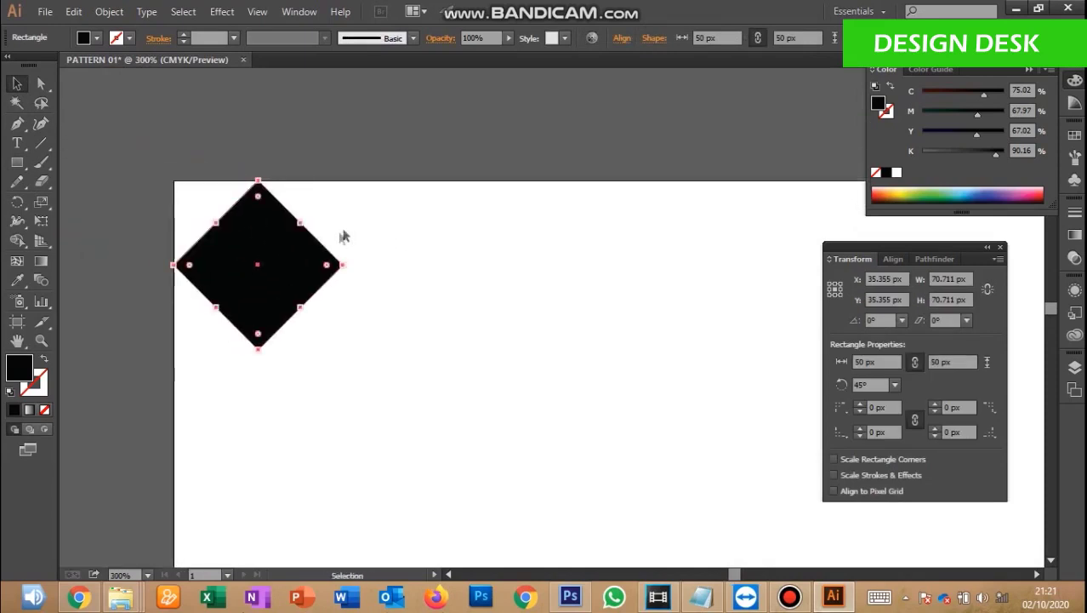
{"action": "left_click_drag", "start_coordinate": [286, 271], "coordinate": [455, 274]}
{"action": "key", "text": "ctrl+d"}
{"action": "key", "text": "ctrl+d"}
{"action": "key", "text": "ctrl+d"}
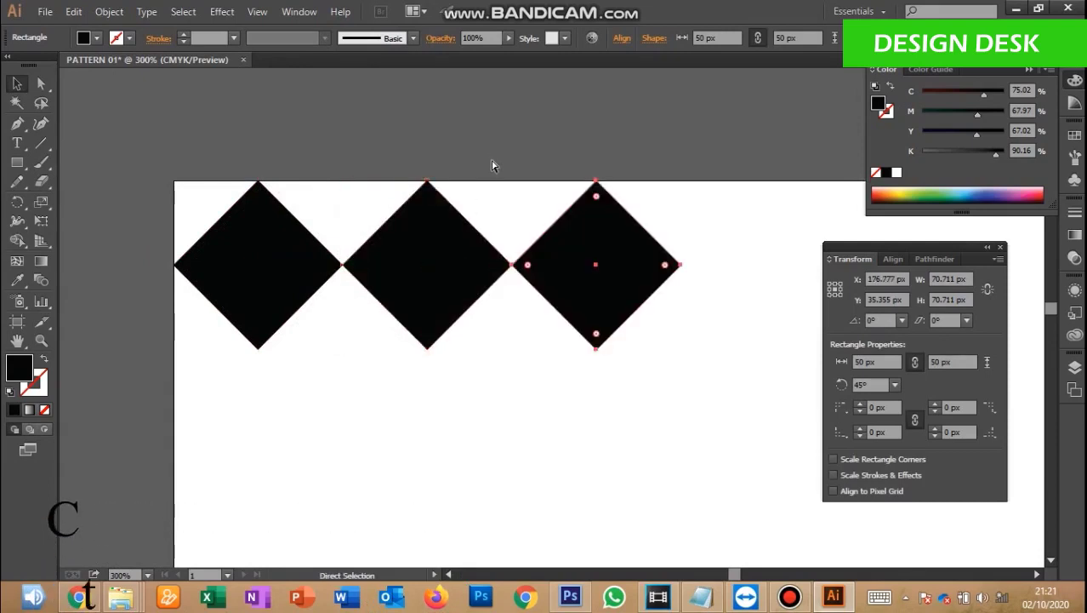
Keep repeating the horizontal copy until the row holds eleven diamonds across the artboard, and deselect
{"action": "left_click_drag", "start_coordinate": [545, 156], "coordinate": [436, 138]}
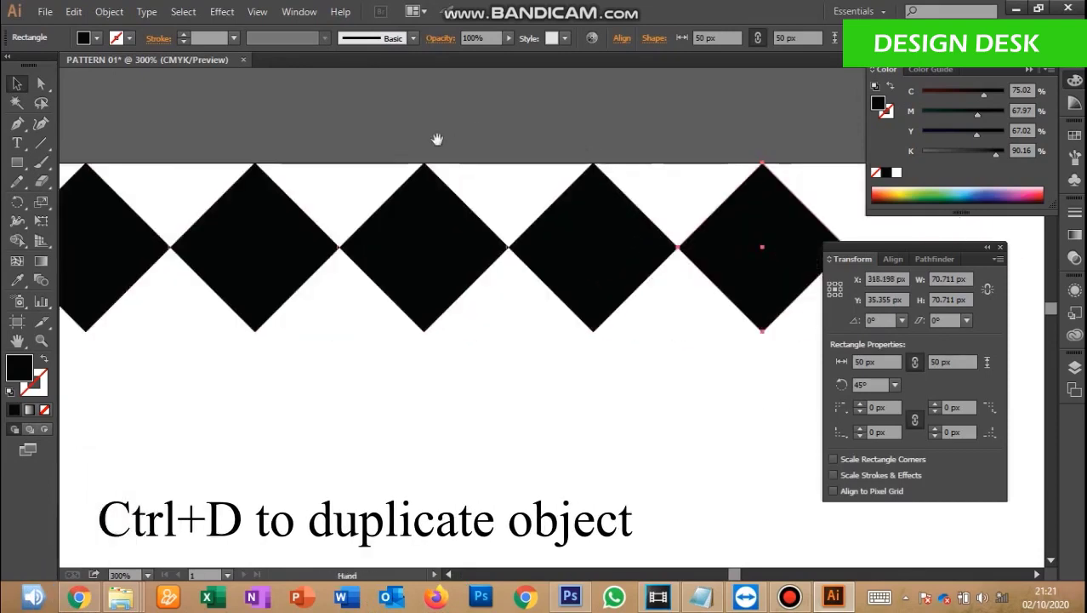
{"action": "left_click_drag", "start_coordinate": [529, 116], "coordinate": [367, 114]}
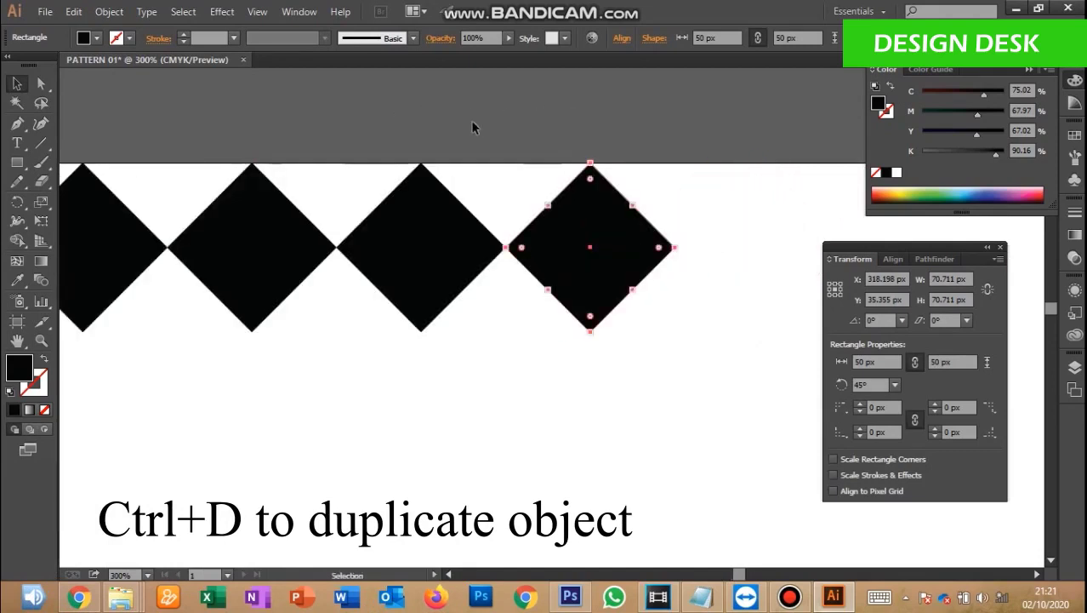
{"action": "key", "text": "ctrl+d"}
{"action": "key", "text": "ctrl+d"}
{"action": "left_click_drag", "start_coordinate": [531, 123], "coordinate": [348, 137]}
{"action": "key", "text": "a"}
{"action": "key", "text": "ctrl+d"}
{"action": "left_click_drag", "start_coordinate": [498, 137], "coordinate": [317, 129]}
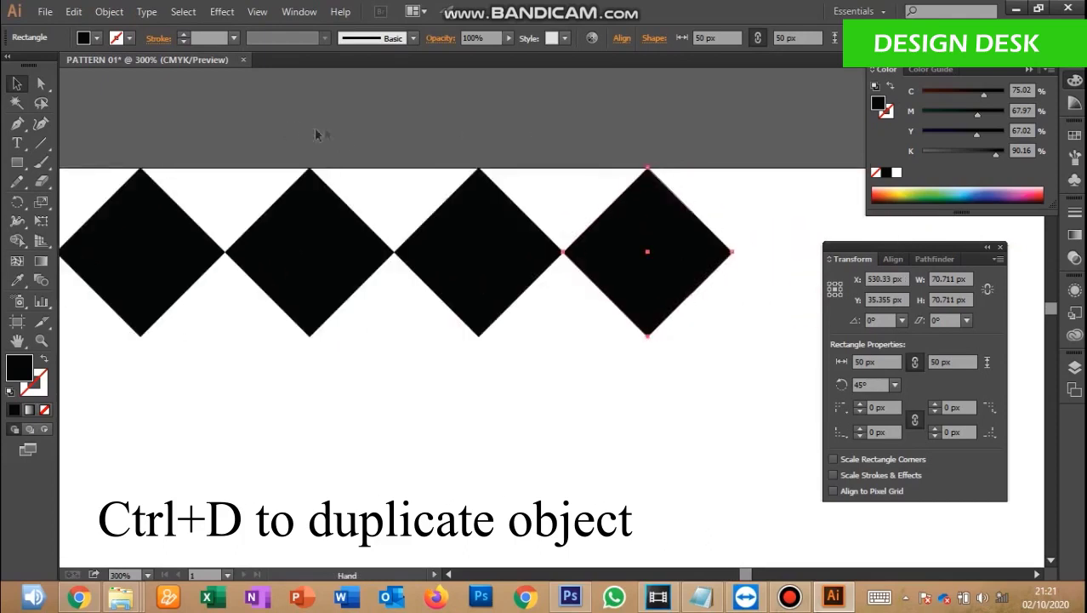
{"action": "key", "text": "ctrl+d"}
{"action": "left_click_drag", "start_coordinate": [501, 128], "coordinate": [311, 130]}
{"action": "key", "text": "ctrl+d"}
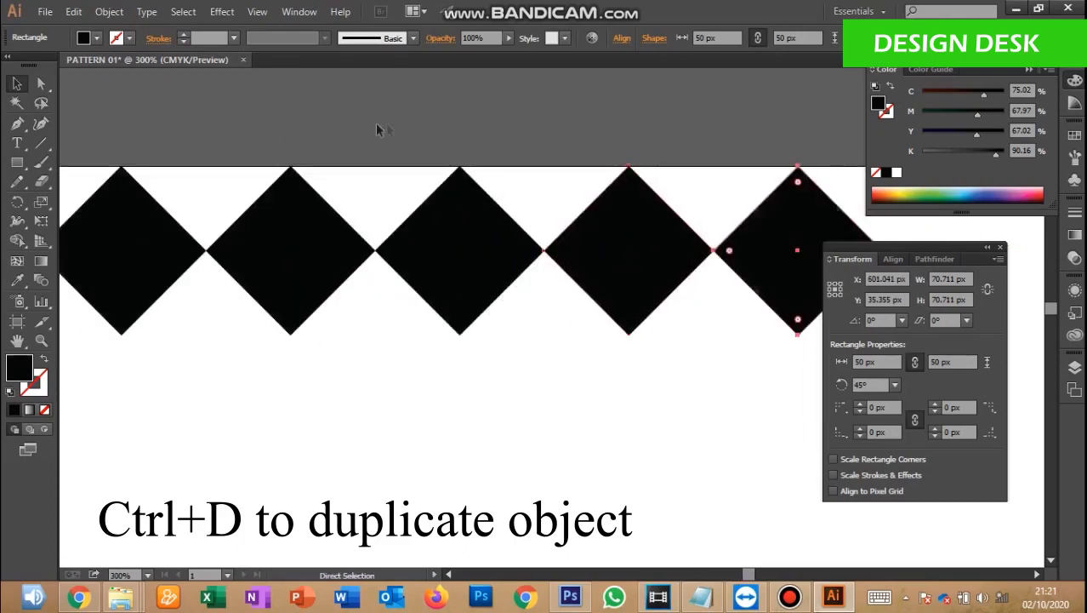
{"action": "left_click_drag", "start_coordinate": [495, 124], "coordinate": [285, 127]}
{"action": "key", "text": "ctrl+d"}
{"action": "left_click_drag", "start_coordinate": [442, 129], "coordinate": [304, 112]}
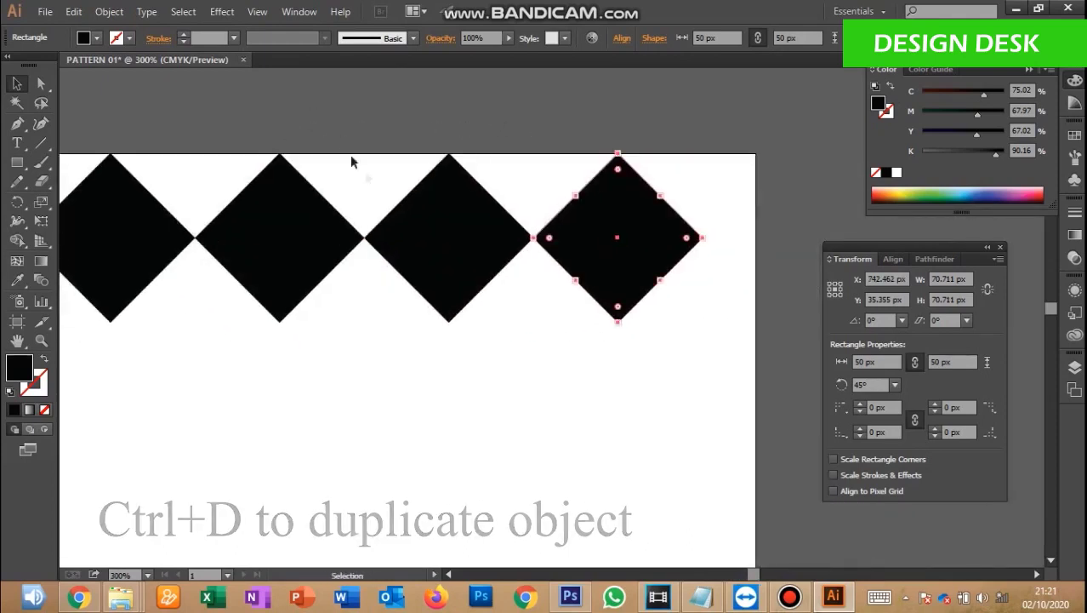
{"action": "key", "text": "v"}
{"action": "left_click", "coordinate": [502, 119]}
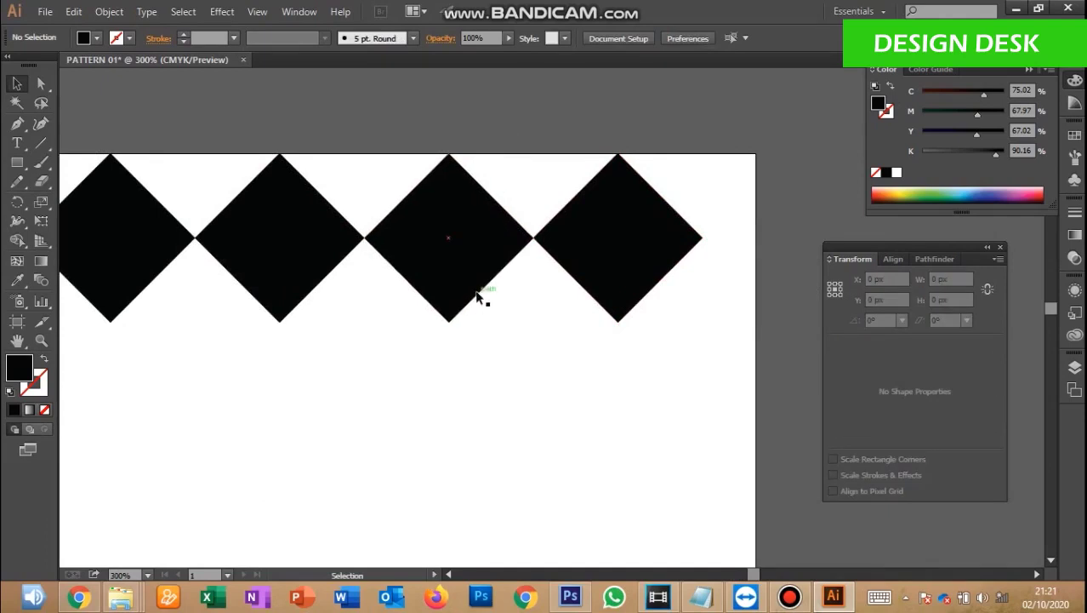
Examine the space left between the last diamond and the artboard's right edge
{"action": "key", "text": "ctrl+plus"}
{"action": "key", "text": "ctrl+plus"}
{"action": "left_click_drag", "start_coordinate": [473, 298], "coordinate": [366, 367]}
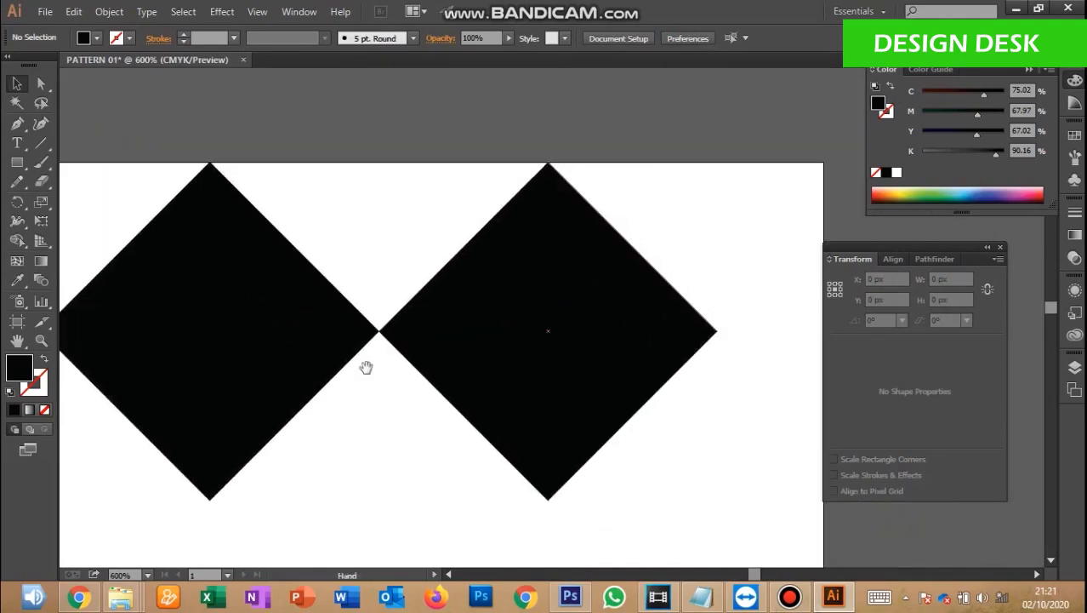
{"action": "key", "text": "ctrl+minus"}
{"action": "key", "text": "ctrl+minus"}
{"action": "key", "text": "ctrl+minus"}
{"action": "key", "text": "ctrl+minus"}
{"action": "key", "text": "ctrl+minus"}
{"action": "key", "text": "ctrl+minus"}
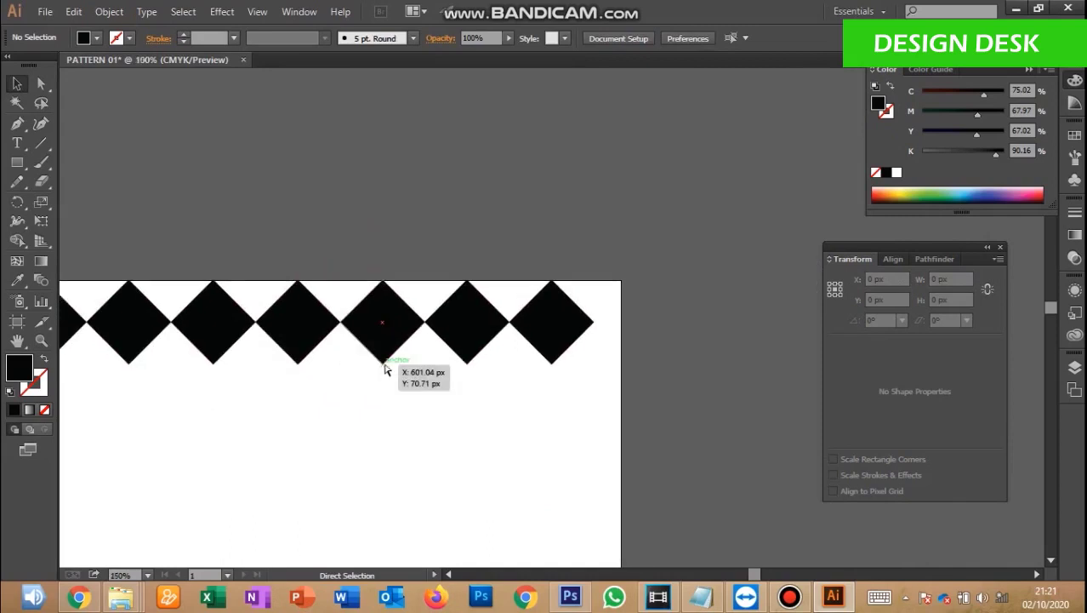
Select all eleven diamonds and scale the row proportionally to about 799.7 px wide so it spans the artboard
{"action": "left_click_drag", "start_coordinate": [584, 255], "coordinate": [155, 400]}
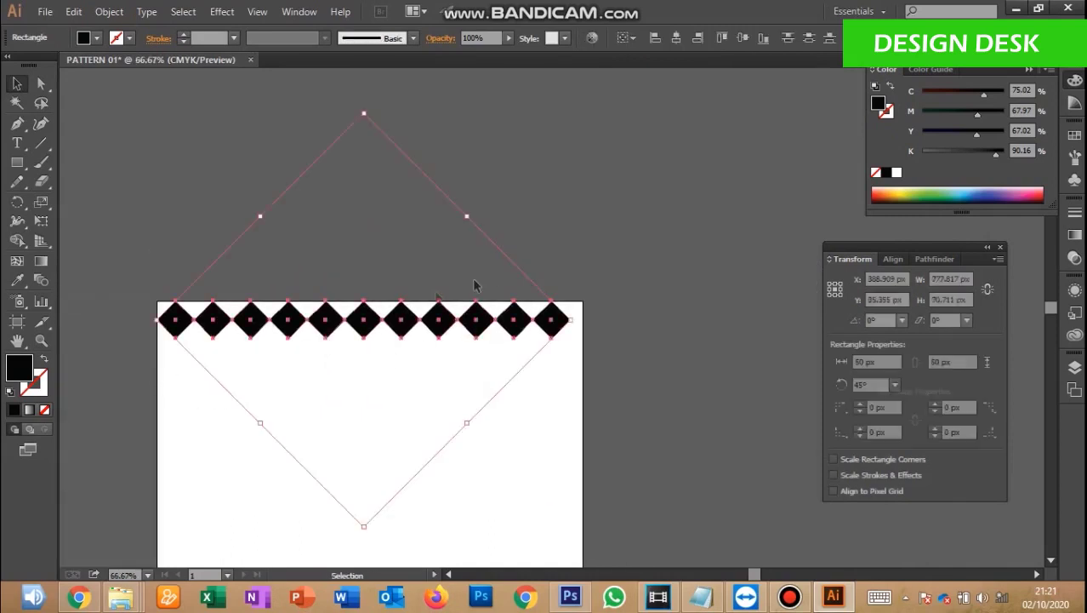
{"action": "key", "text": "a"}
{"action": "key", "text": "ctrl+1"}
{"action": "key", "text": "ctrl+plus"}
{"action": "key", "text": "ctrl+plus"}
{"action": "key", "text": "ctrl+plus"}
{"action": "key", "text": "v"}
{"action": "left_click_drag", "start_coordinate": [675, 332], "coordinate": [619, 329]}
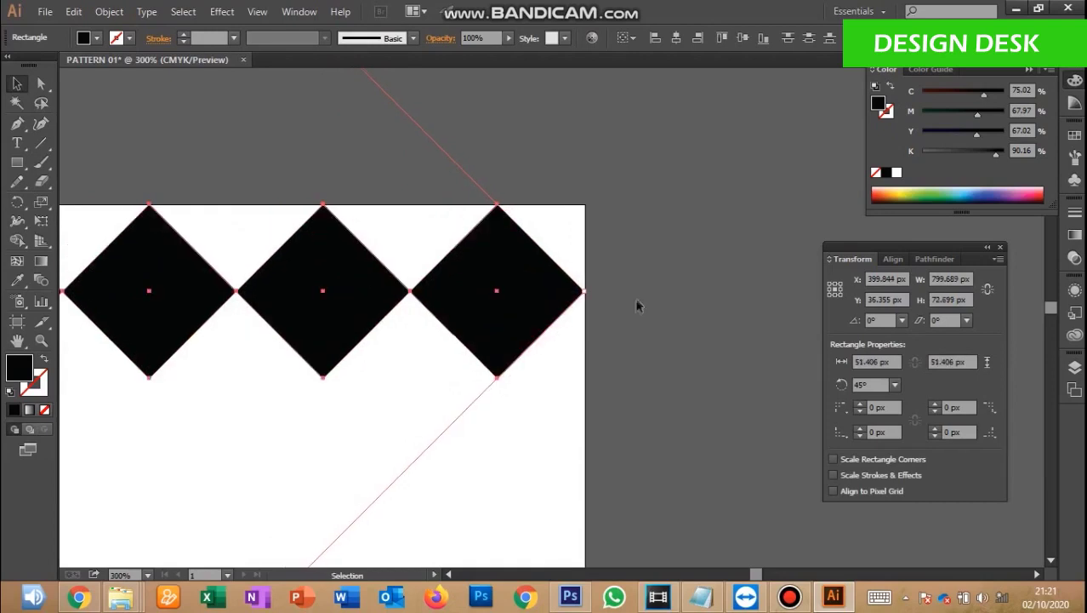
Deselect the scaled row and check up close how its last diamond meets the artboard's right edge
{"action": "left_click", "coordinate": [638, 307]}
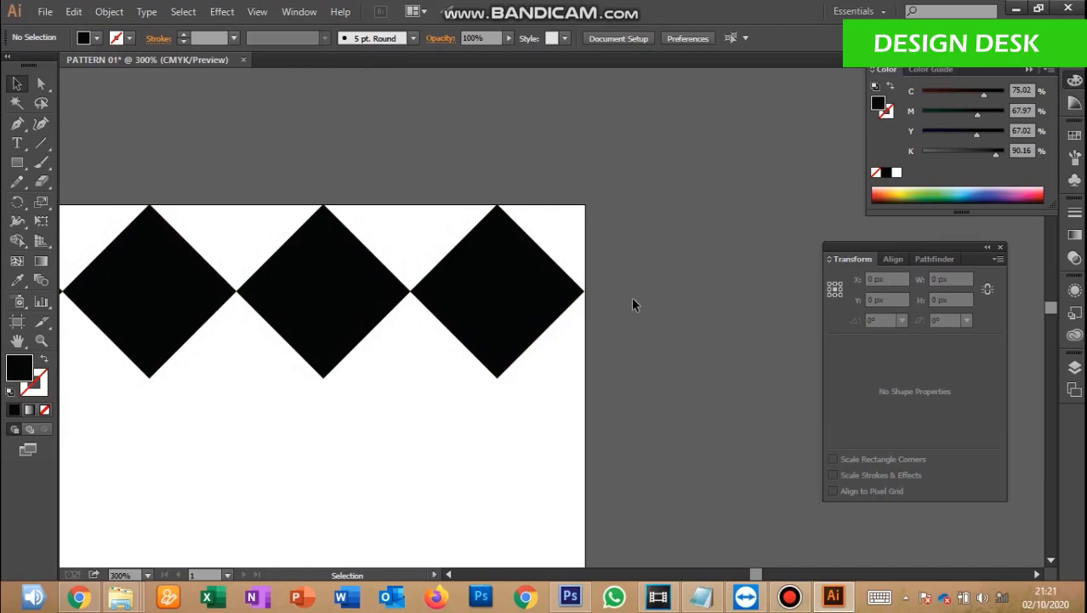
{"action": "key", "text": "ctrl+equal"}
{"action": "key", "text": "ctrl+equal"}
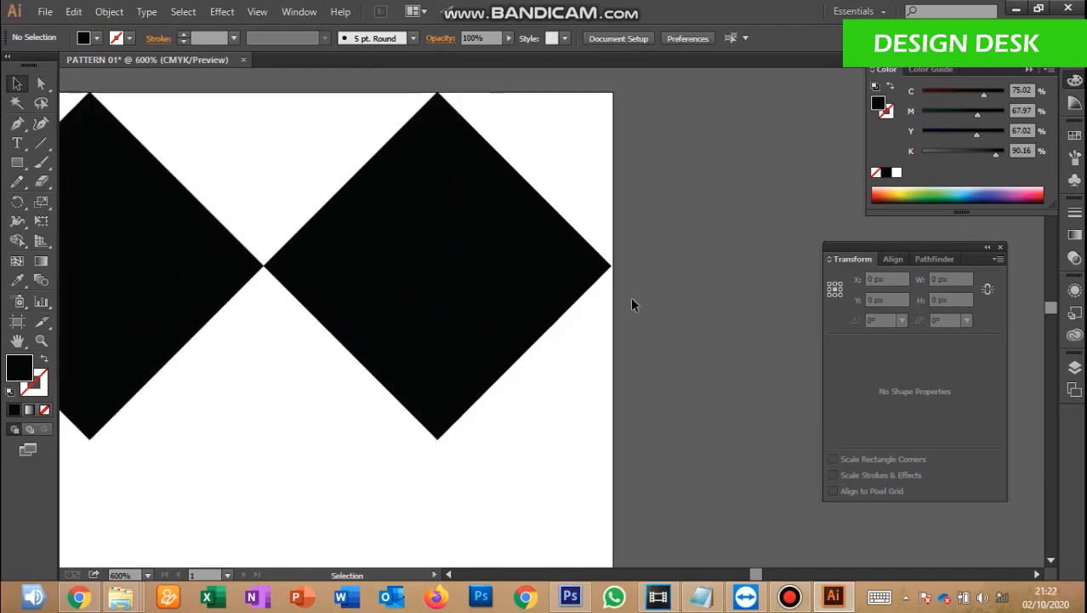
{"action": "key", "text": "ctrl+minus"}
{"action": "key", "text": "ctrl+minus"}
{"action": "key", "text": "ctrl+minus"}
{"action": "key", "text": "ctrl+minus"}
{"action": "key", "text": "ctrl+minus"}
{"action": "key", "text": "ctrl+minus"}
{"action": "key", "text": "ctrl+minus"}
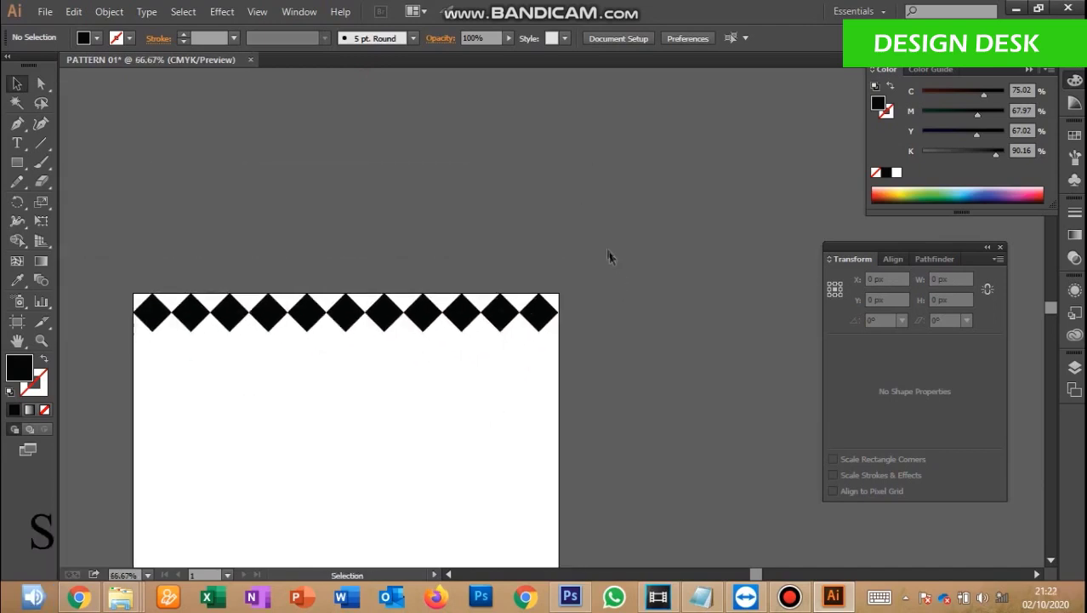
Select the whole row of diamonds, fine-tune its right end against the artboard's right edge, and deselect it
{"action": "key", "text": "ctrl+a"}
{"action": "key", "text": "ctrl+1"}
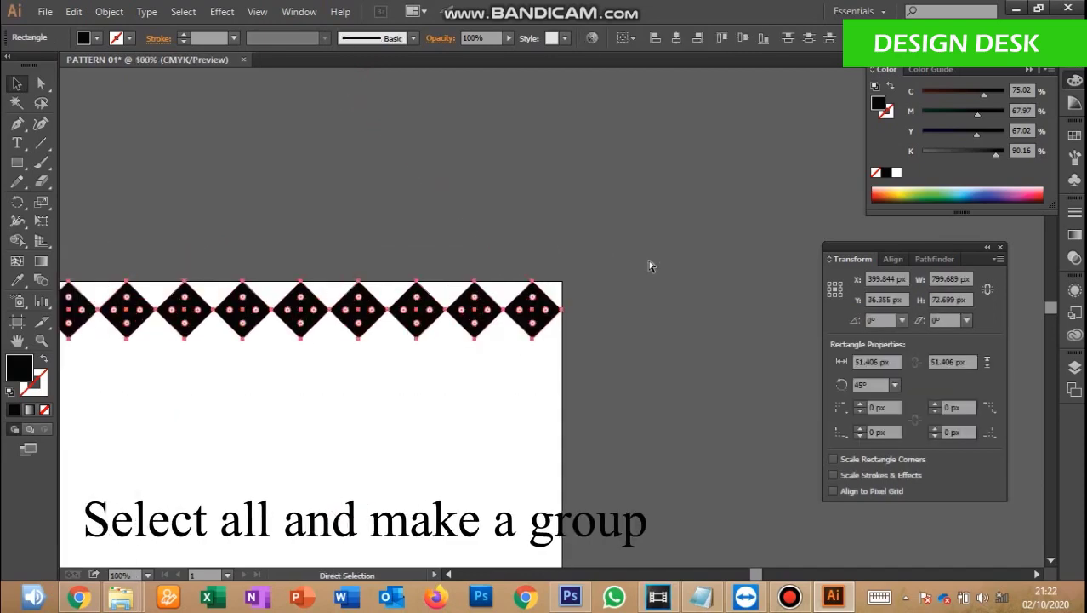
{"action": "key", "text": "ctrl+equal"}
{"action": "key", "text": "ctrl+equal"}
{"action": "key", "text": "ctrl+equal"}
{"action": "key", "text": "ctrl+equal"}
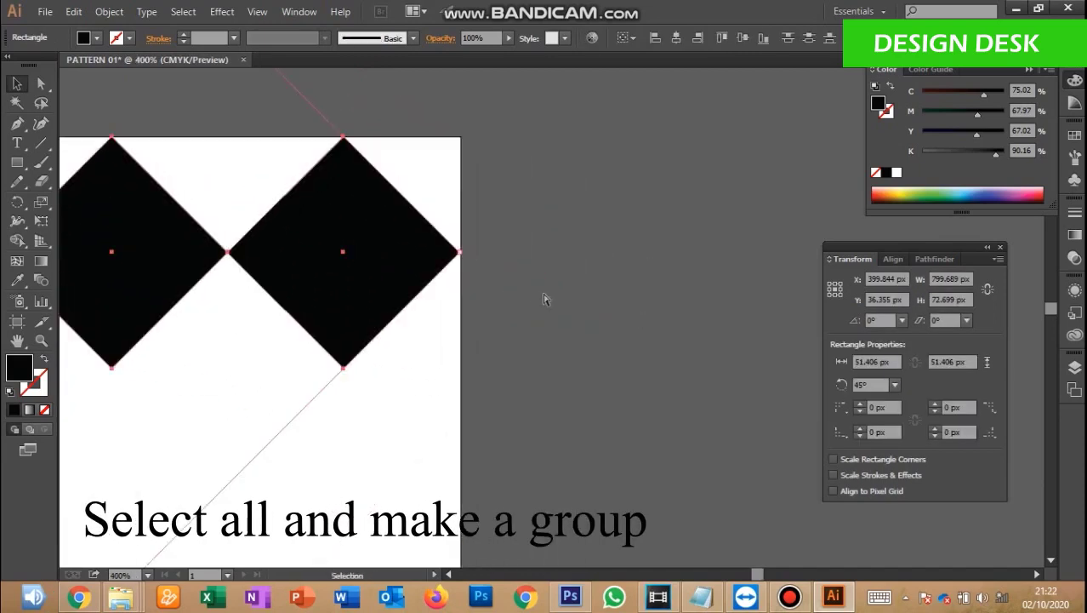
{"action": "key", "text": "ctrl+equal"}
{"action": "left_click_drag", "start_coordinate": [416, 223], "coordinate": [430, 231]}
{"action": "left_click", "coordinate": [461, 242]}
{"action": "key", "text": "ctrl+1"}
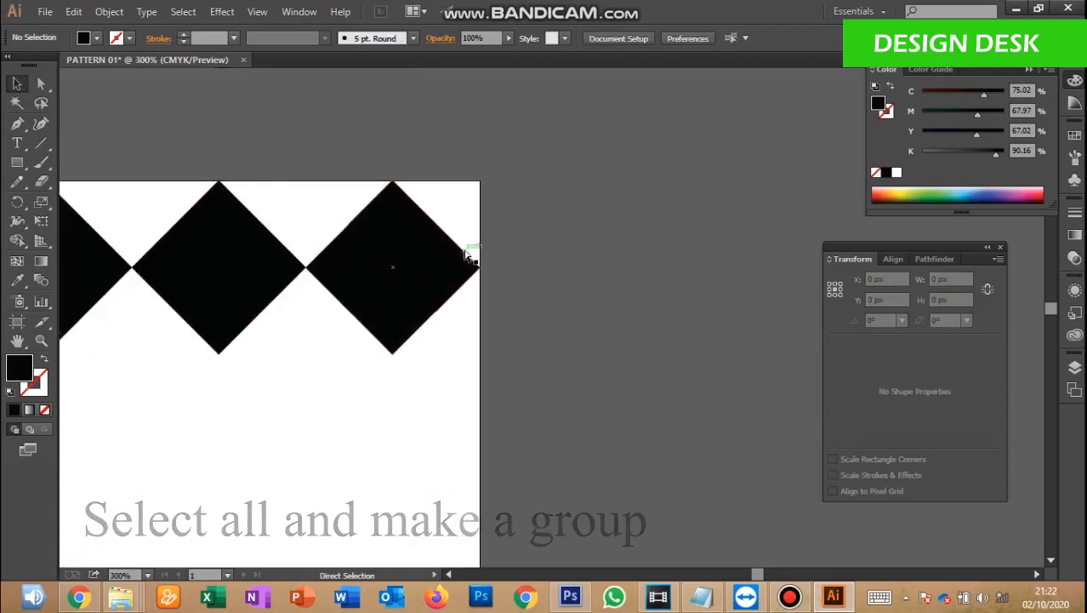
{"action": "key", "text": "ctrl+minus"}
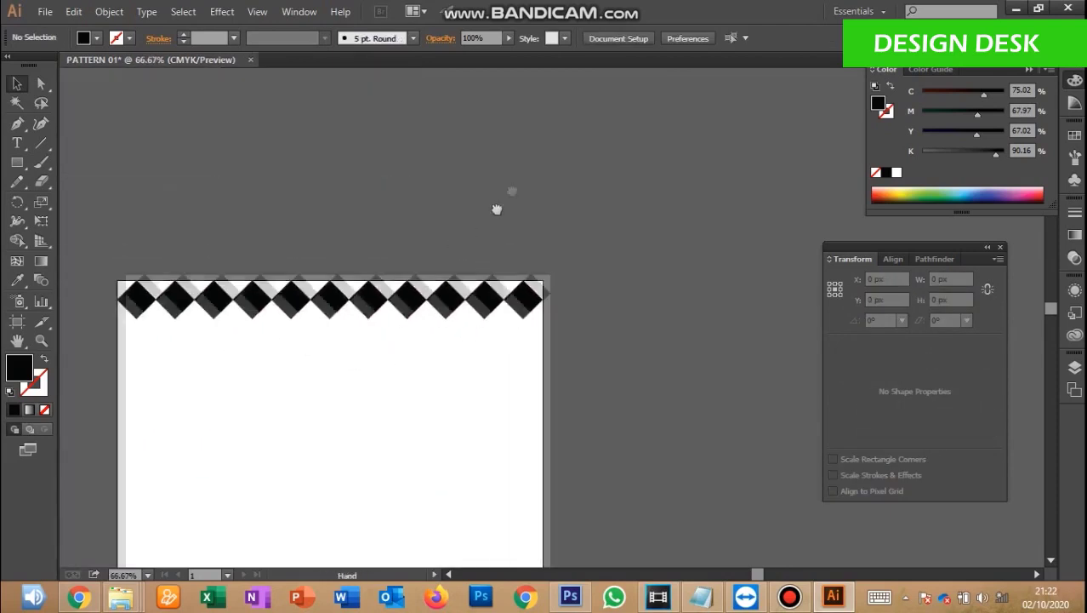
Select the whole diamond row and duplicate it straight down so the copy touches the row above point to point
{"action": "left_click_drag", "start_coordinate": [473, 248], "coordinate": [540, 174]}
{"action": "key", "text": "ctrl+a"}
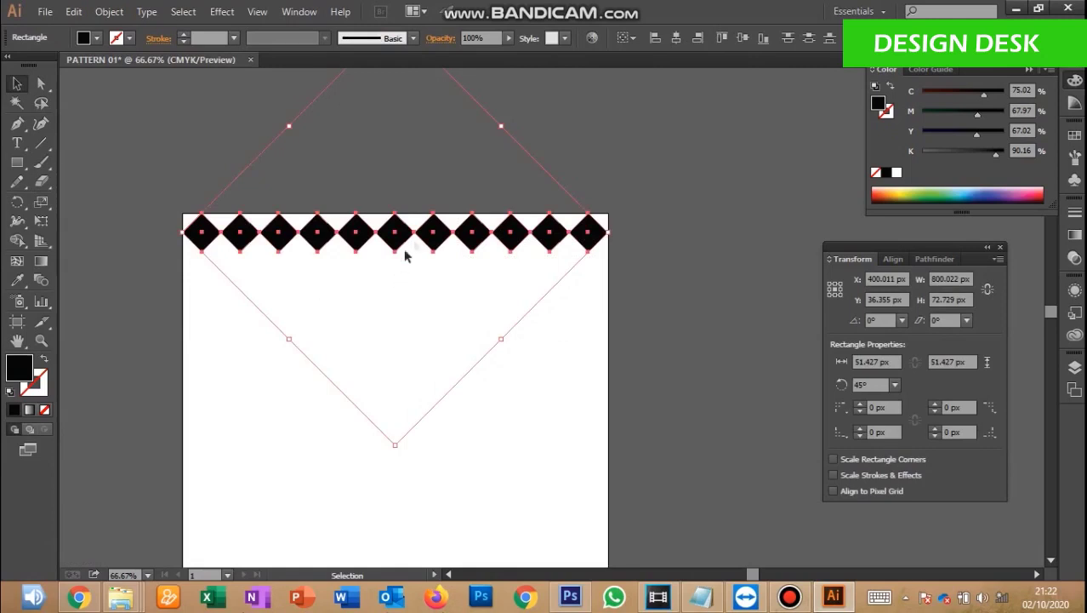
{"action": "key", "text": "ctrl+plus"}
{"action": "key", "text": "ctrl+plus"}
{"action": "key", "text": "ctrl+plus"}
{"action": "key", "text": "ctrl+plus"}
{"action": "left_click_drag", "start_coordinate": [414, 233], "coordinate": [403, 365]}
{"action": "key", "text": "ctrl+plus"}
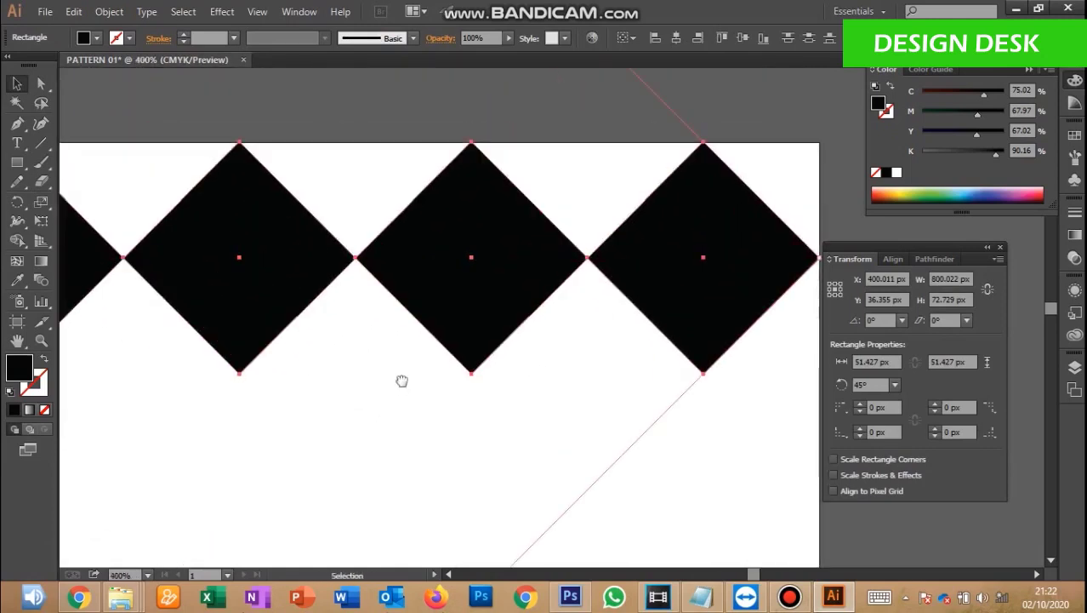
{"action": "left_click_drag", "start_coordinate": [484, 247], "coordinate": [486, 478]}
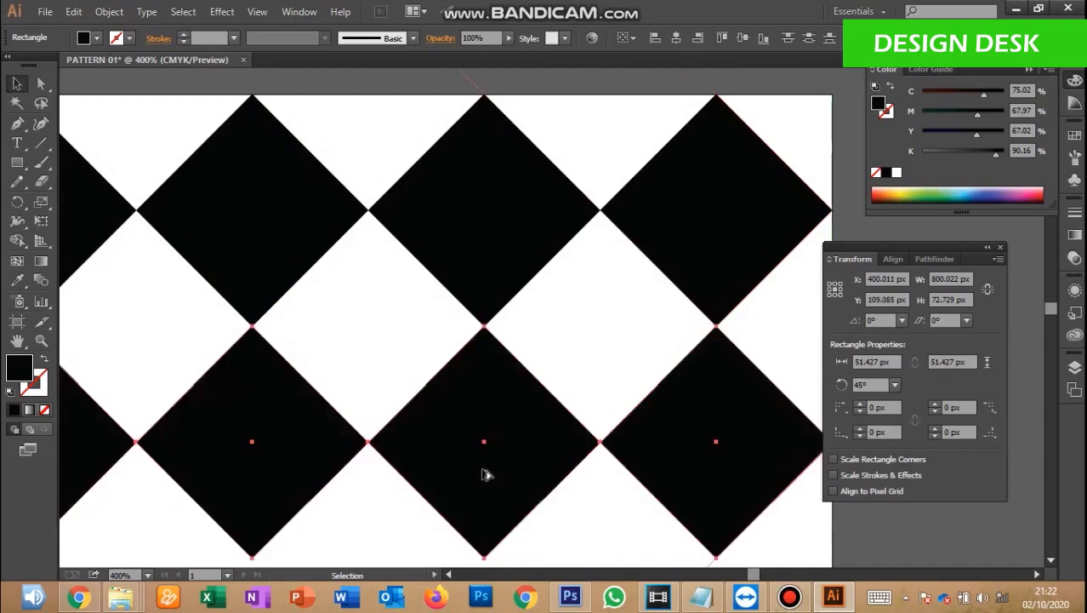
Repeat the row duplication nine more times down to the artboard's bottom edge, and deselect the last row
{"action": "left_click_drag", "start_coordinate": [535, 332], "coordinate": [469, 202]}
{"action": "key", "text": "ctrl"}
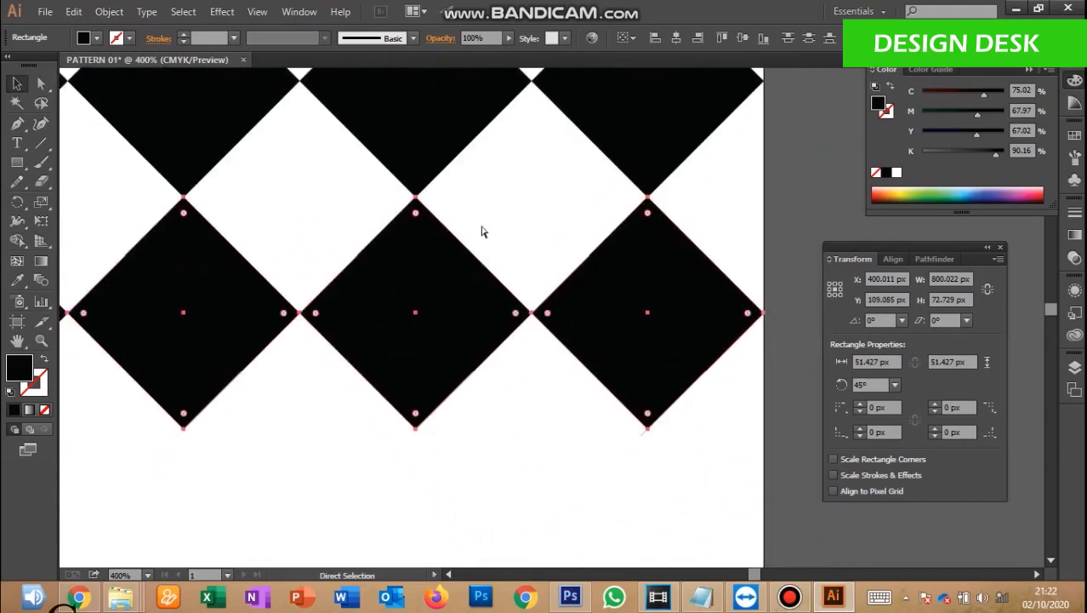
{"action": "key", "text": "ctrl+d"}
{"action": "scroll", "coordinate": [476, 205], "scroll_direction": "down", "scroll_amount": 3}
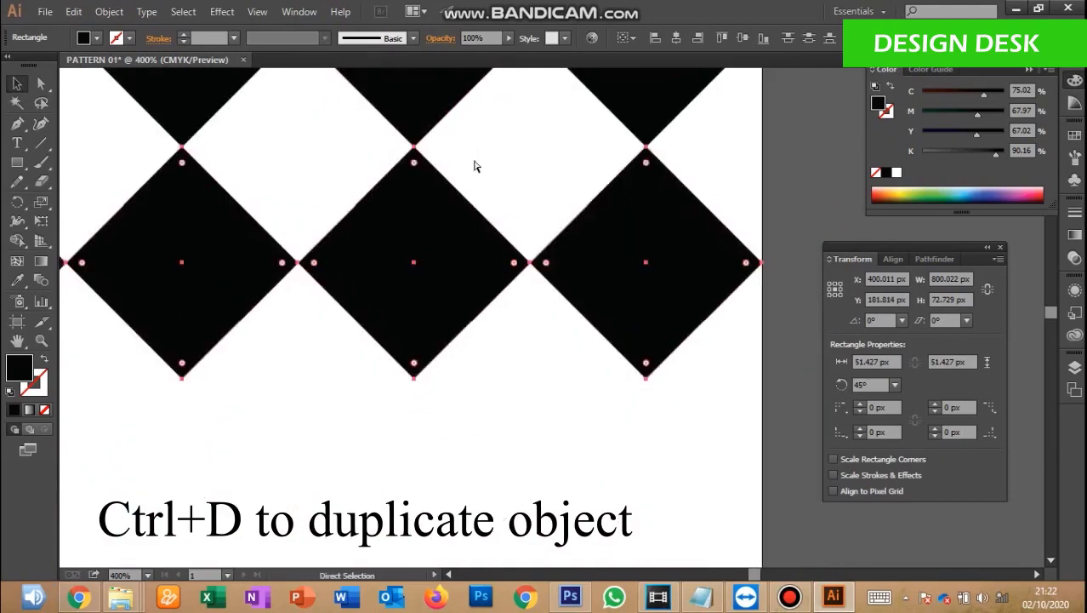
{"action": "key", "text": "ctrl+d"}
{"action": "key", "text": "ctrl+d"}
{"action": "scroll", "coordinate": [478, 181], "scroll_direction": "down", "scroll_amount": 4}
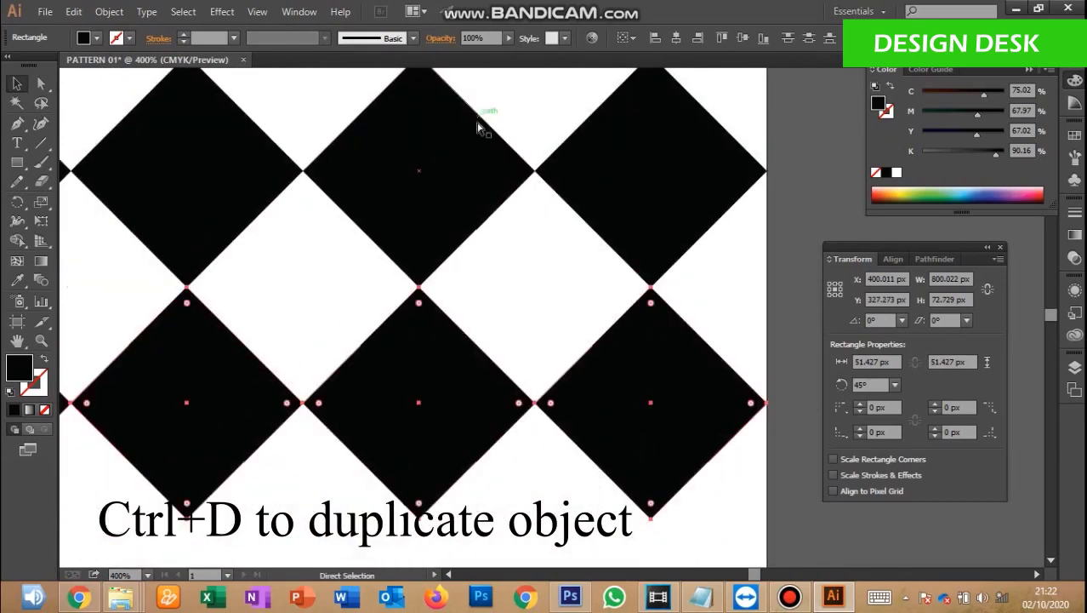
{"action": "key", "text": "ctrl+d"}
{"action": "scroll", "coordinate": [477, 170], "scroll_direction": "down", "scroll_amount": 4}
{"action": "key", "text": "ctrl+d"}
{"action": "scroll", "coordinate": [458, 366], "scroll_direction": "down", "scroll_amount": 4}
{"action": "key", "text": "ctrl+d"}
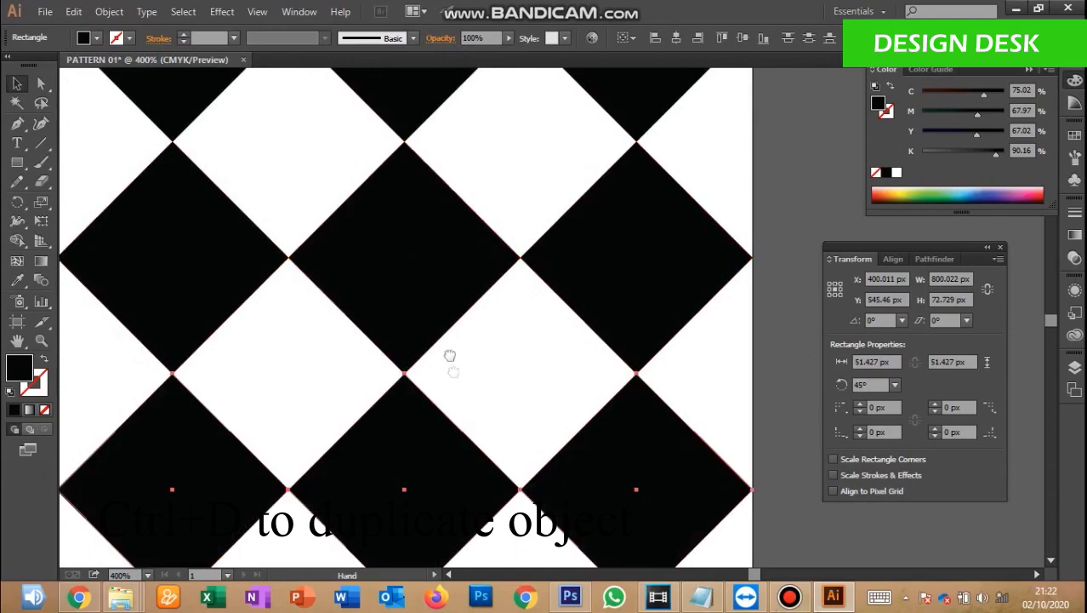
{"action": "scroll", "coordinate": [458, 136], "scroll_direction": "down", "scroll_amount": 4}
{"action": "key", "text": "ctrl+d"}
{"action": "scroll", "coordinate": [442, 170], "scroll_direction": "down", "scroll_amount": 4}
{"action": "key", "text": "ctrl+d"}
{"action": "scroll", "coordinate": [453, 212], "scroll_direction": "down", "scroll_amount": 4}
{"action": "key", "text": "ctrl+d"}
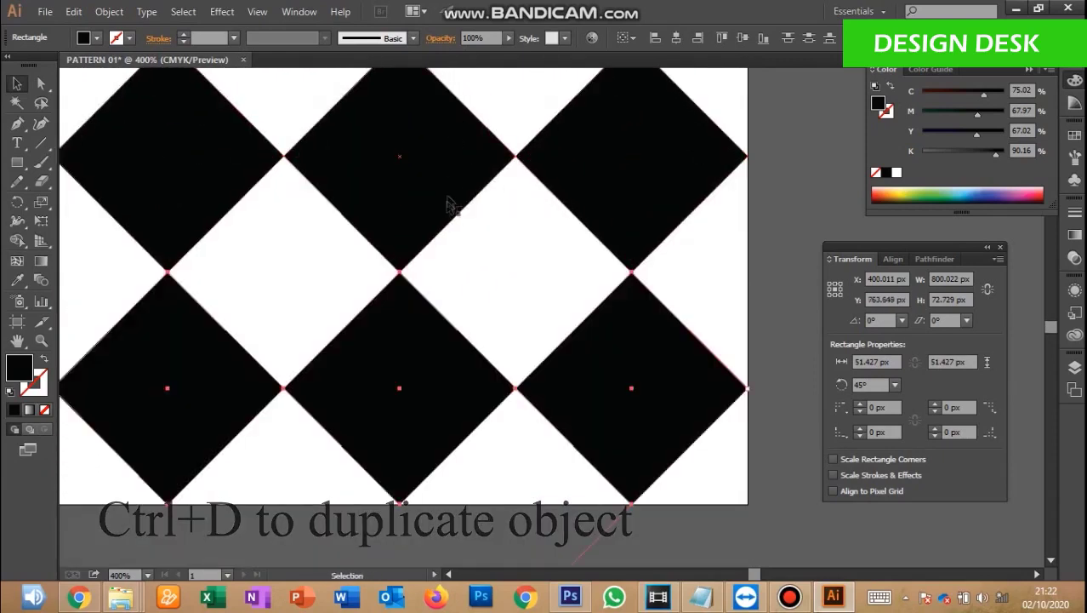
{"action": "left_click", "coordinate": [772, 229]}
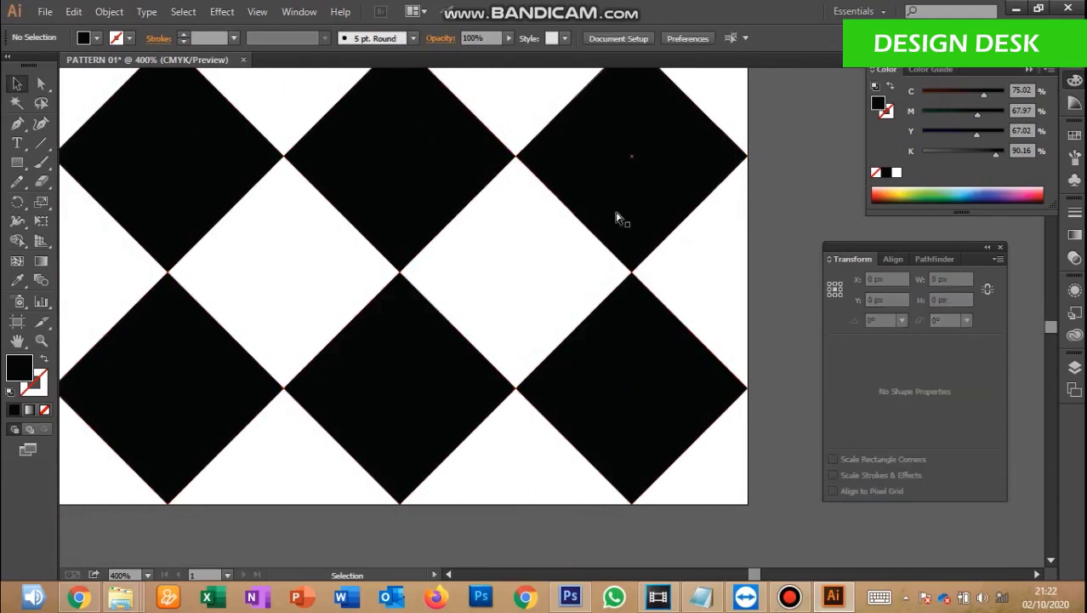
Start exporting the finished pattern and delete the existing pattern 01-01 file from the destination folder
{"action": "key", "text": "ctrl+minus"}
{"action": "key", "text": "ctrl+minus"}
{"action": "key", "text": "ctrl+minus"}
{"action": "key", "text": "ctrl+minus"}
{"action": "key", "text": "ctrl+minus"}
{"action": "key", "text": "ctrl+minus"}
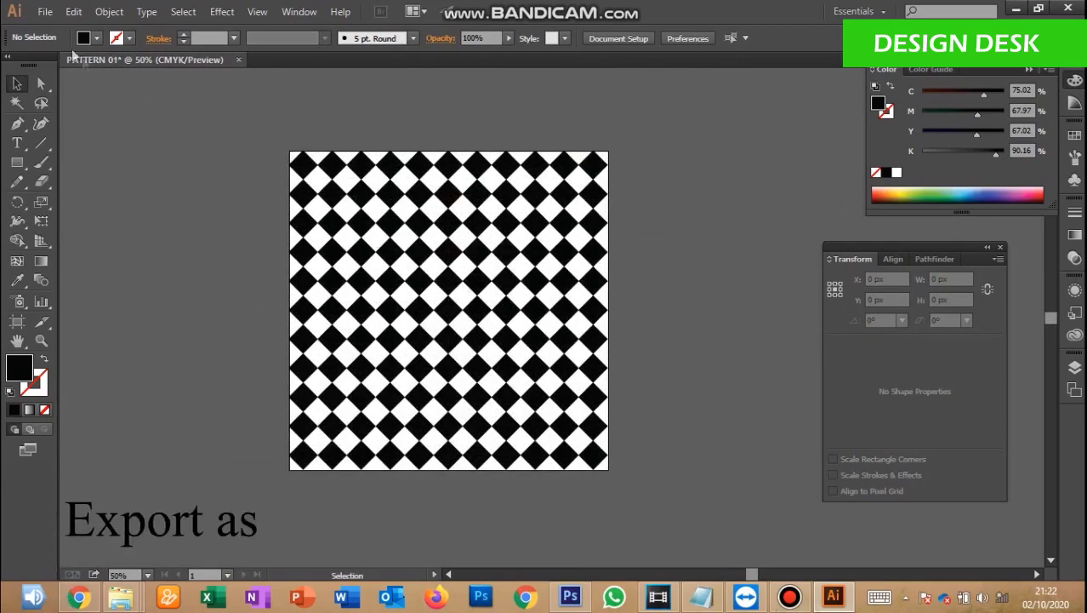
{"action": "left_click", "coordinate": [44, 14]}
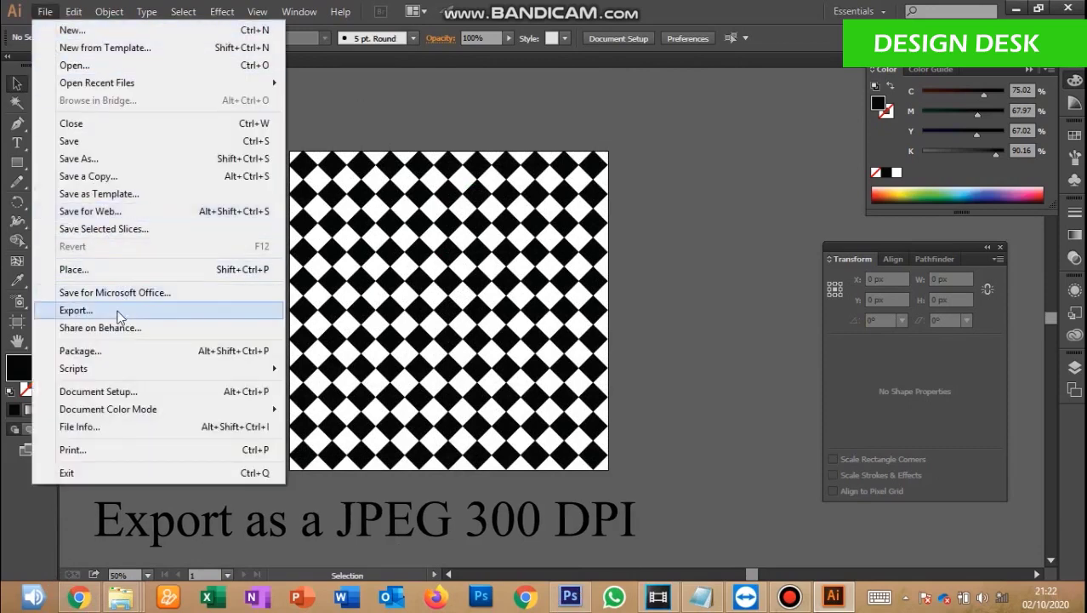
{"action": "left_click", "coordinate": [130, 307]}
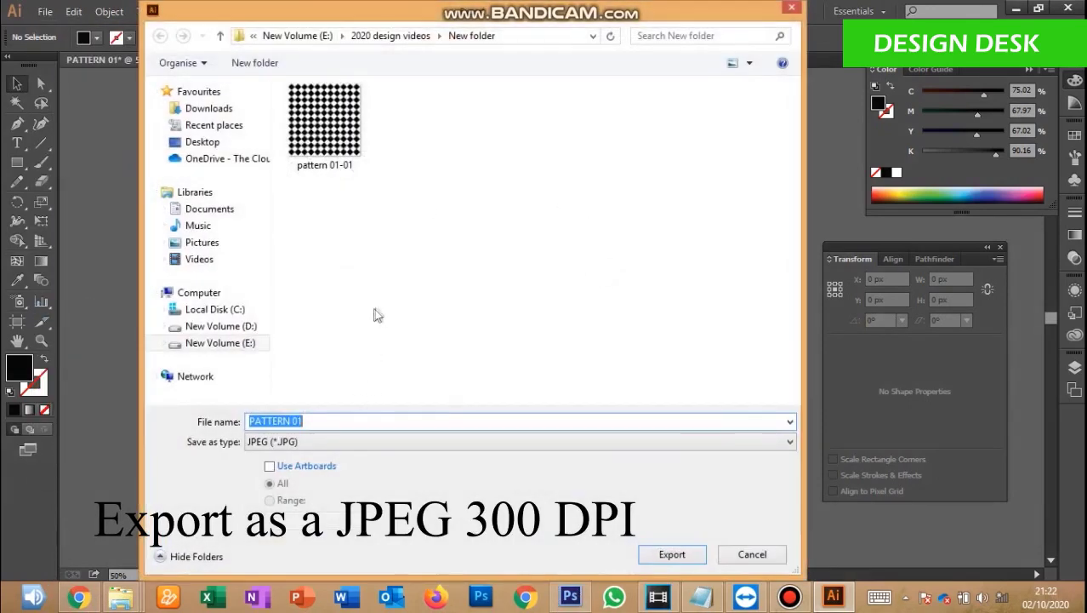
{"action": "left_click", "coordinate": [355, 143]}
{"action": "key", "text": "shift+Delete"}
{"action": "left_click", "coordinate": [605, 355]}
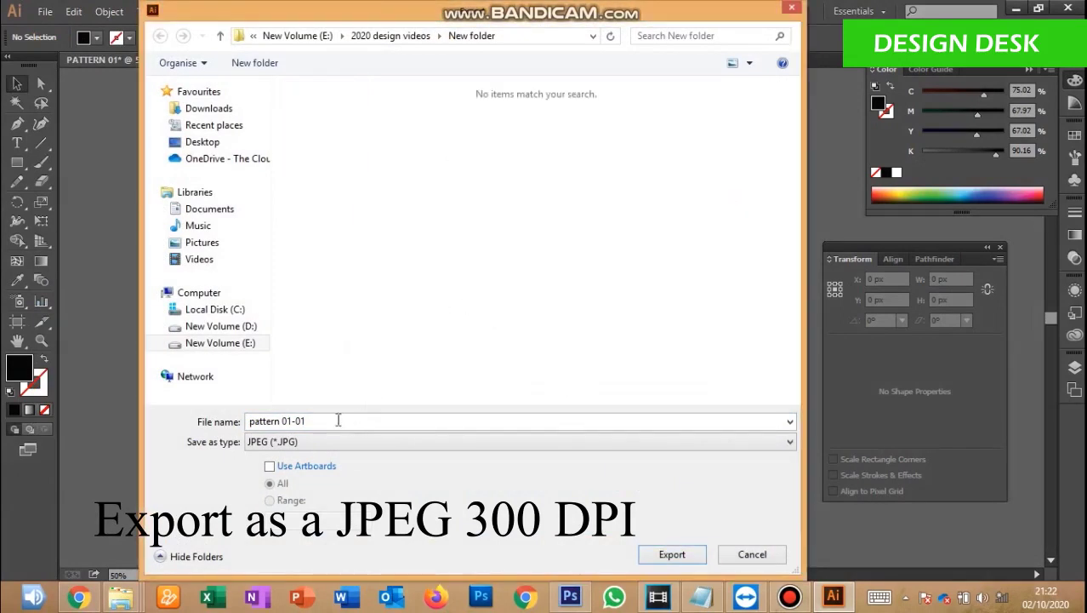
Name the JPEG export pattern 01, have it use all artboards, and proceed to the JPEG options
{"action": "left_click", "coordinate": [310, 420]}
{"action": "left_click", "coordinate": [310, 420]}
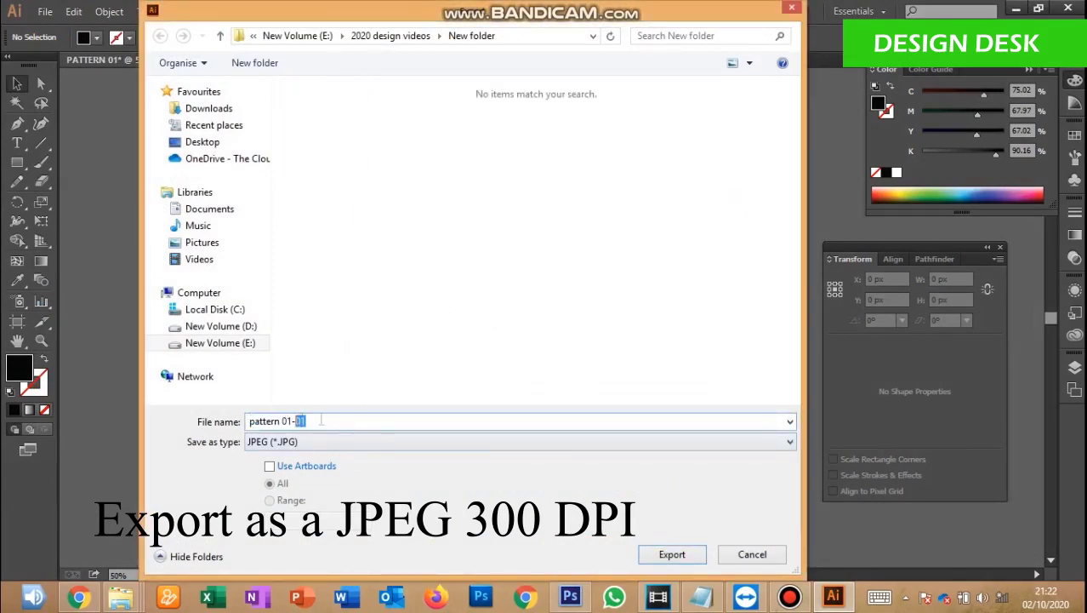
{"action": "key", "text": "BackSpace"}
{"action": "key", "text": "BackSpace"}
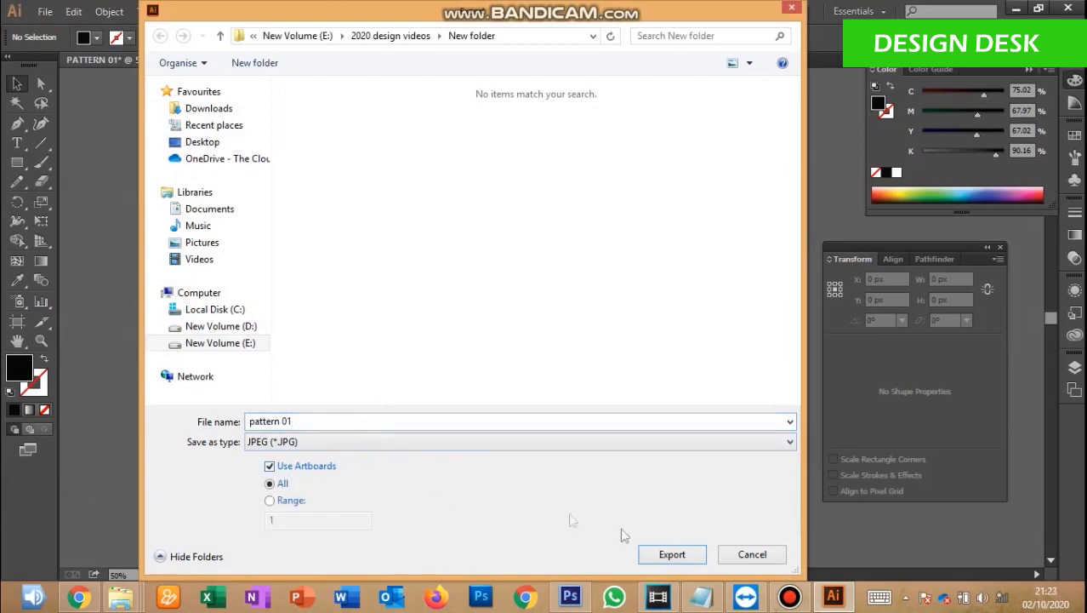
{"action": "left_click", "coordinate": [679, 557]}
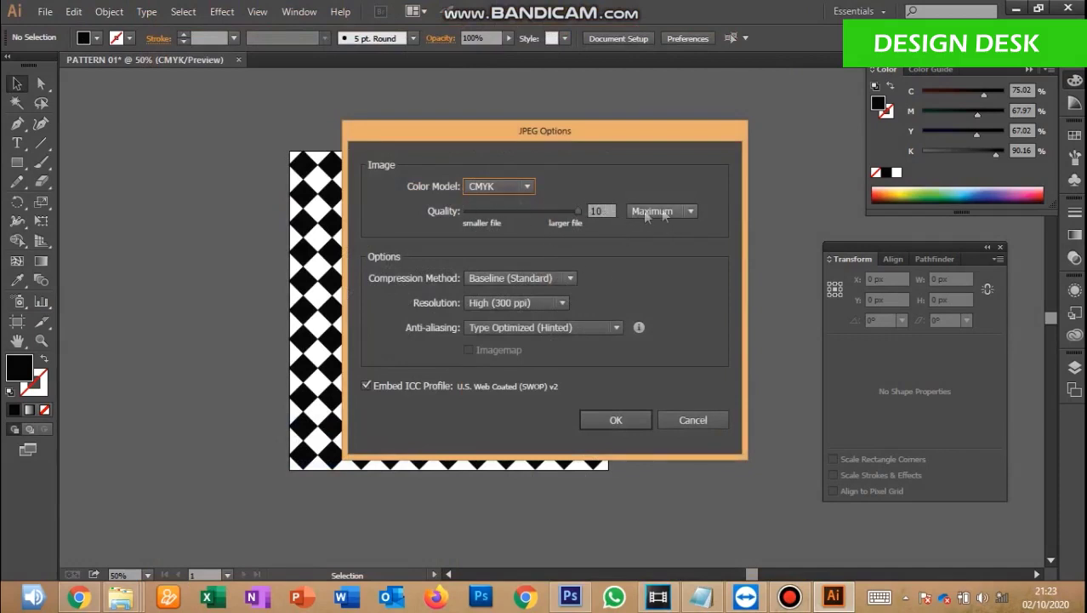
Choose the High (300 ppi) resolution for the JPEG and complete the export
{"action": "left_click", "coordinate": [562, 303]}
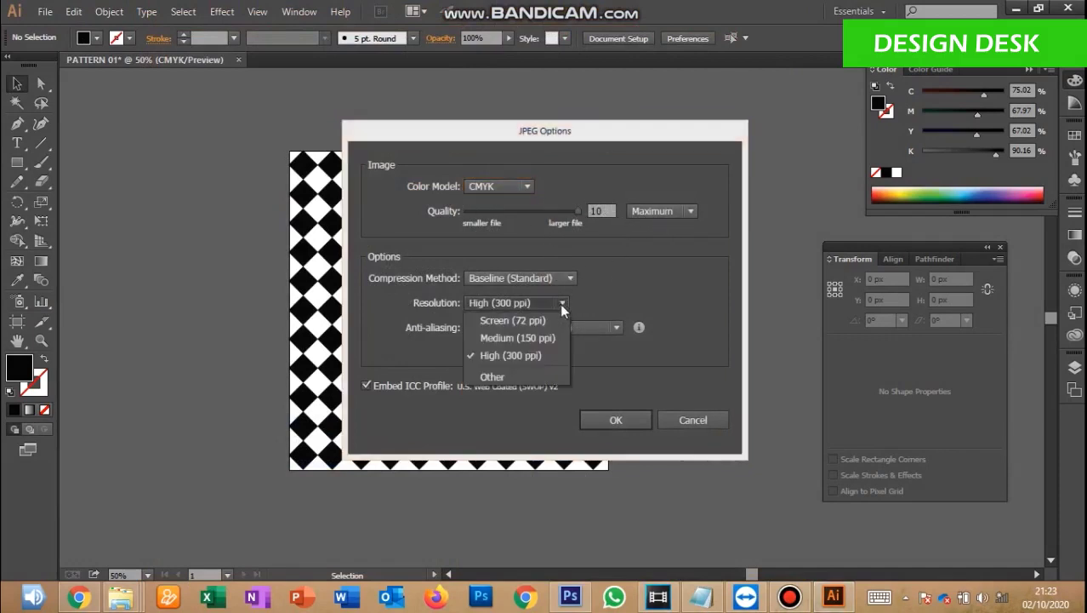
{"action": "left_click", "coordinate": [545, 355]}
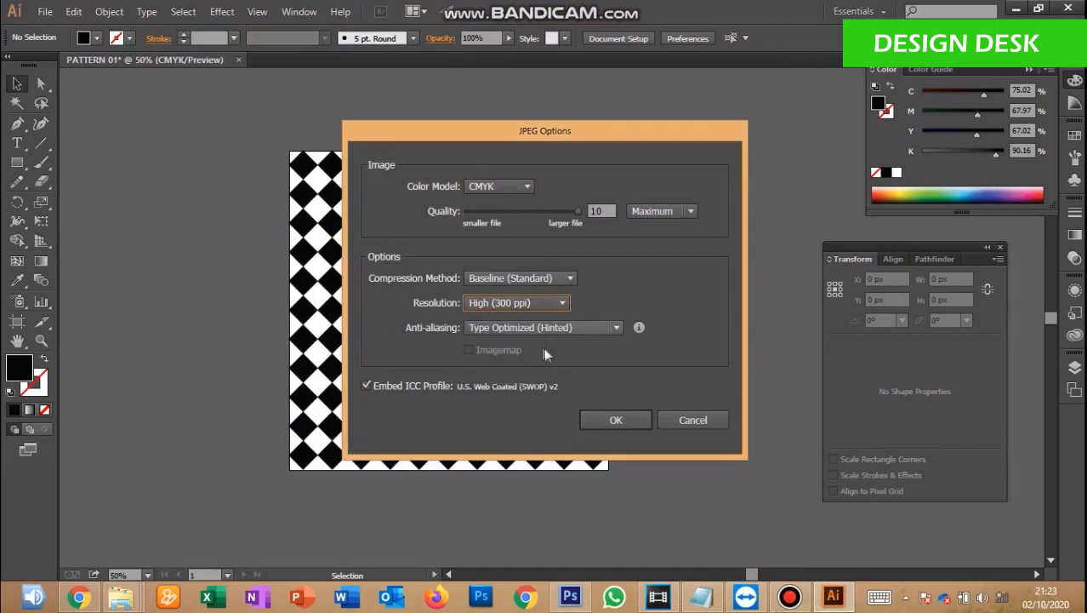
{"action": "left_click", "coordinate": [623, 421]}
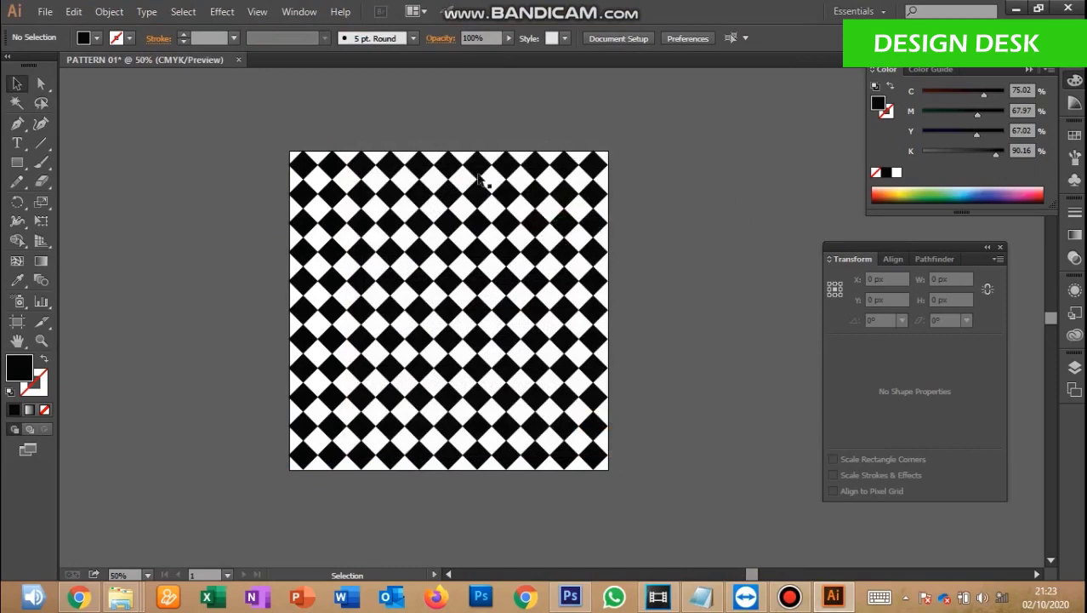
Show the document's layers and hide Layer 2, which holds the diamond pattern
{"action": "left_click", "coordinate": [299, 13]}
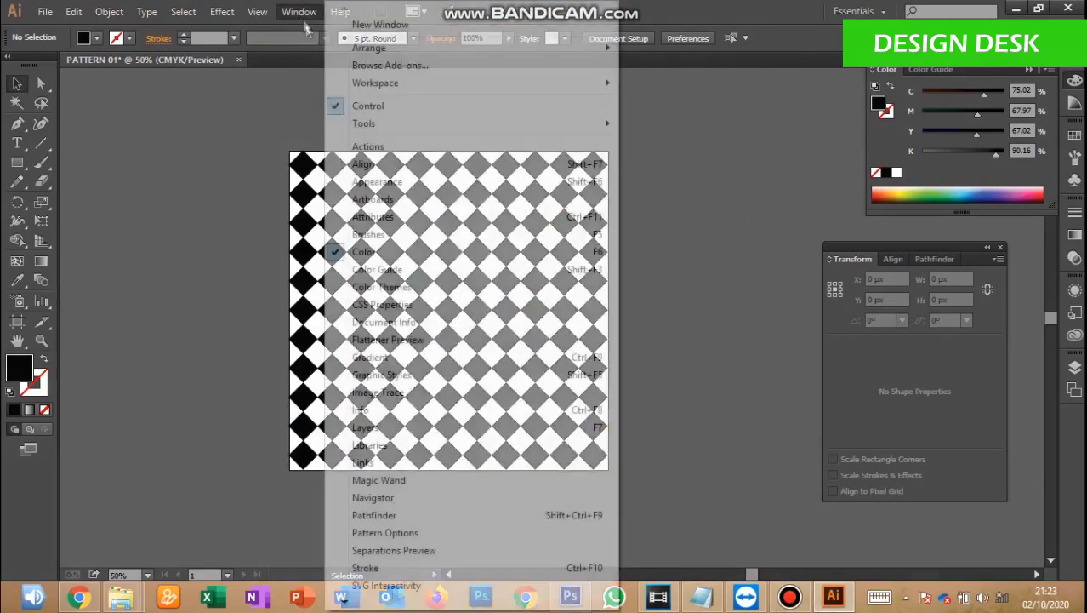
{"action": "left_click", "coordinate": [417, 426]}
{"action": "left_click", "coordinate": [879, 379]}
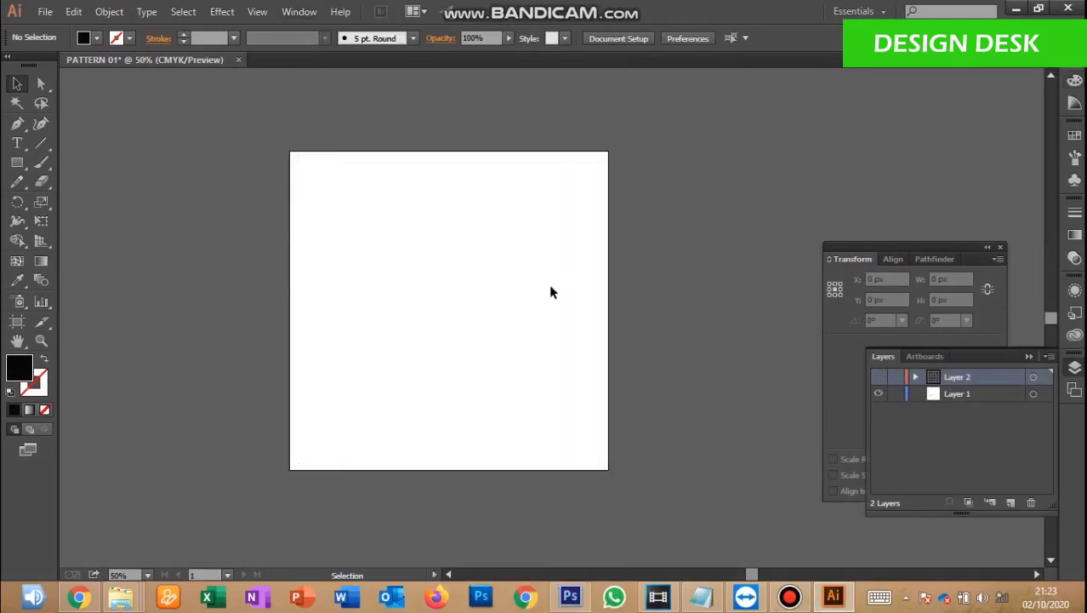
Open the exported pattern 01-01.jpg and copy its image
{"action": "key", "text": "ctrl+o"}
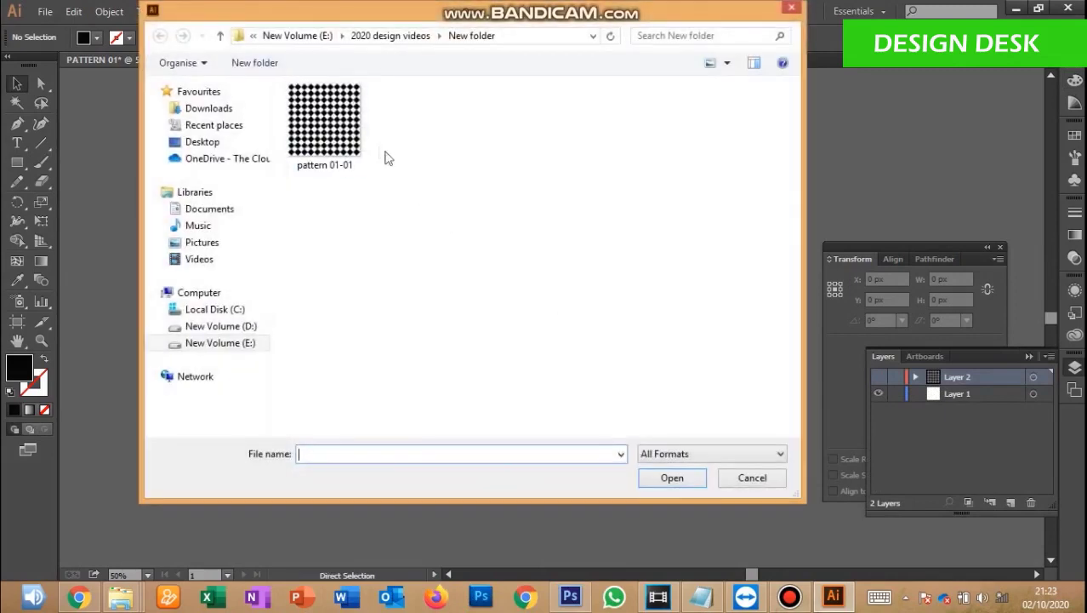
{"action": "left_click", "coordinate": [672, 477]}
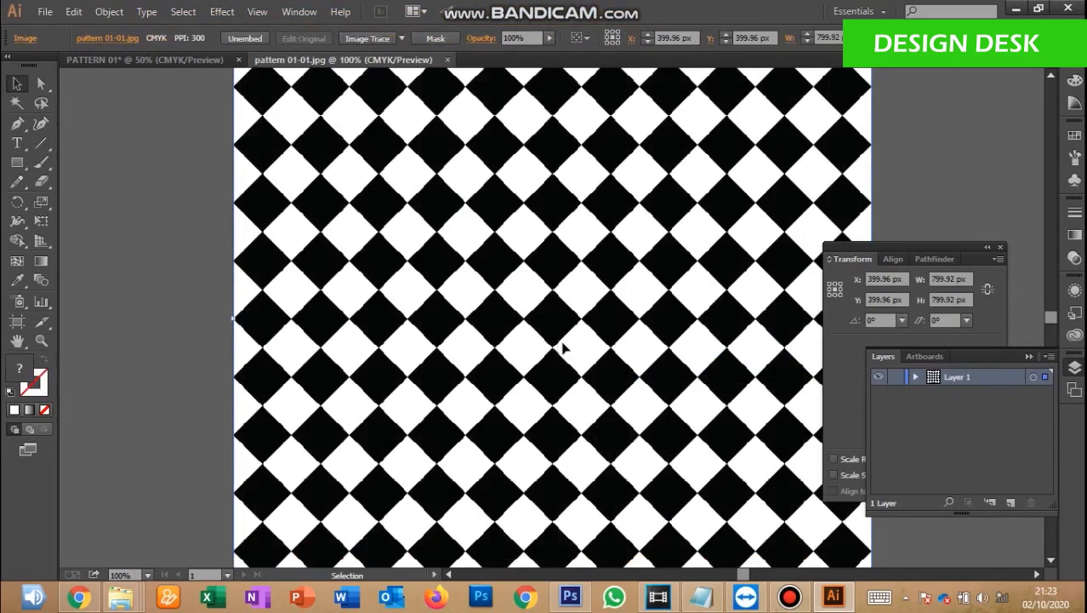
{"action": "key", "text": "ctrl+minus"}
{"action": "key", "text": "ctrl+minus"}
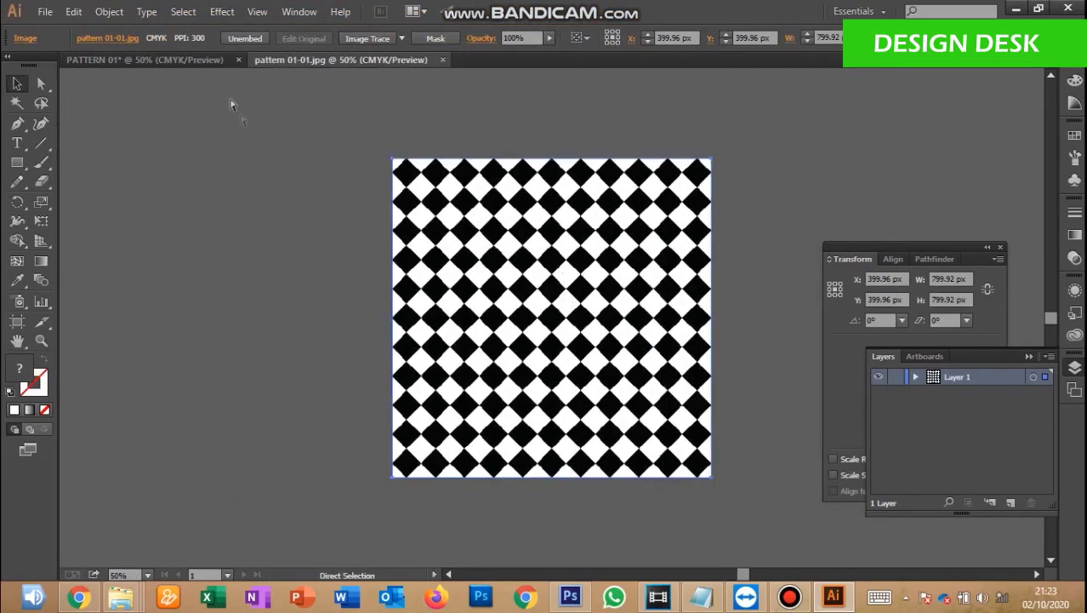
Return to the PATTERN 01 document and paste the pattern image onto a new layer, leaving Layer 2 hidden
{"action": "left_click", "coordinate": [194, 59]}
{"action": "key", "text": "ctrl+v"}
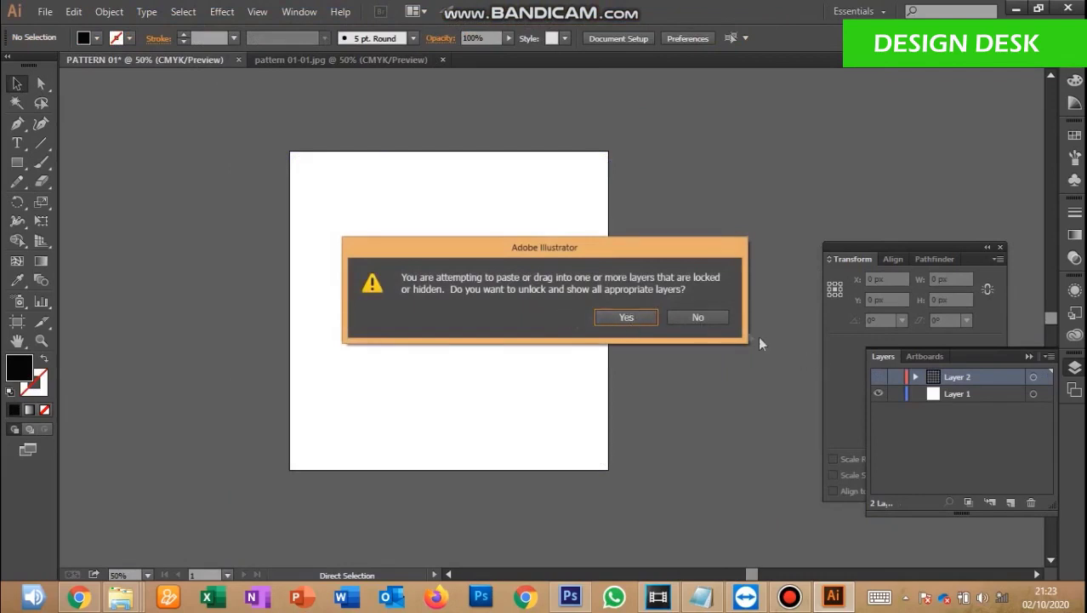
{"action": "left_click", "coordinate": [696, 318]}
{"action": "left_click", "coordinate": [1011, 503]}
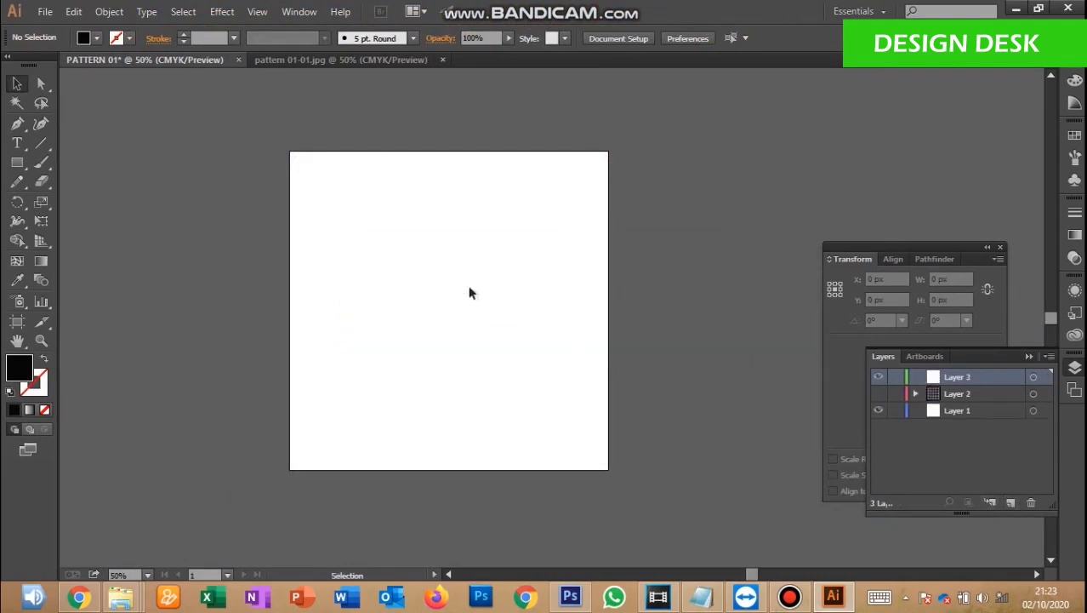
{"action": "key", "text": "ctrl+v"}
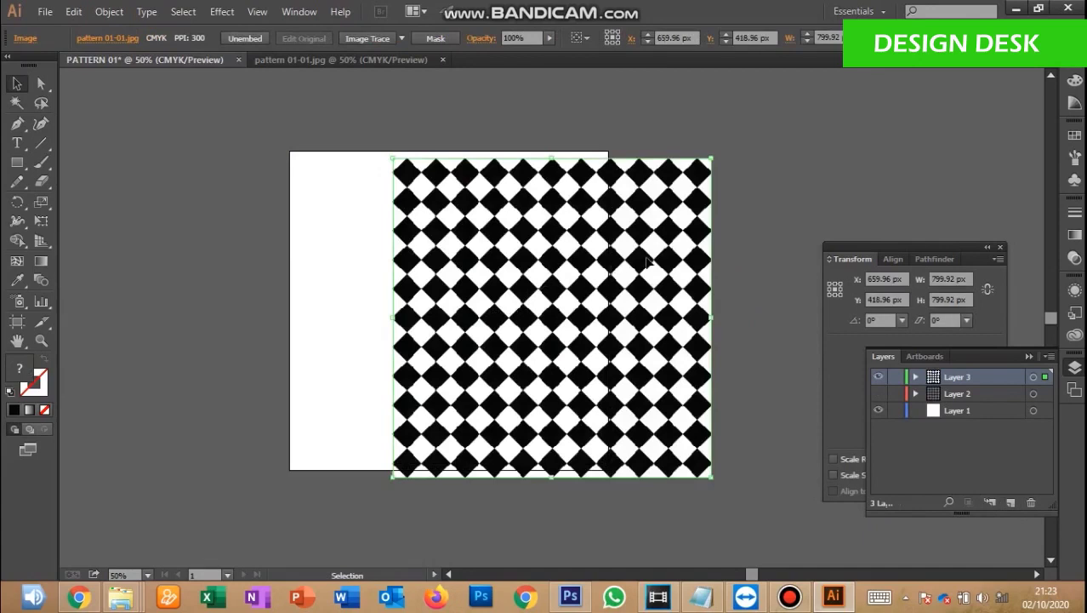
Scale the pasted pattern image down to about 276 px square and place it in the artboard's upper-left corner
{"action": "left_click_drag", "start_coordinate": [711, 477], "coordinate": [566, 331]}
{"action": "left_click_drag", "start_coordinate": [507, 240], "coordinate": [426, 263]}
{"action": "left_click_drag", "start_coordinate": [484, 351], "coordinate": [435, 291]}
{"action": "left_click", "coordinate": [461, 211]}
Duplicate the small pattern image sideways and align the copies so three tiles sit edge to edge across the artboard
{"action": "left_click_drag", "start_coordinate": [393, 234], "coordinate": [576, 230]}
{"action": "left_click", "coordinate": [622, 210]}
{"action": "left_click", "coordinate": [650, 199]}
{"action": "key", "text": "ctrl+plus"}
{"action": "left_click_drag", "start_coordinate": [453, 204], "coordinate": [523, 310]}
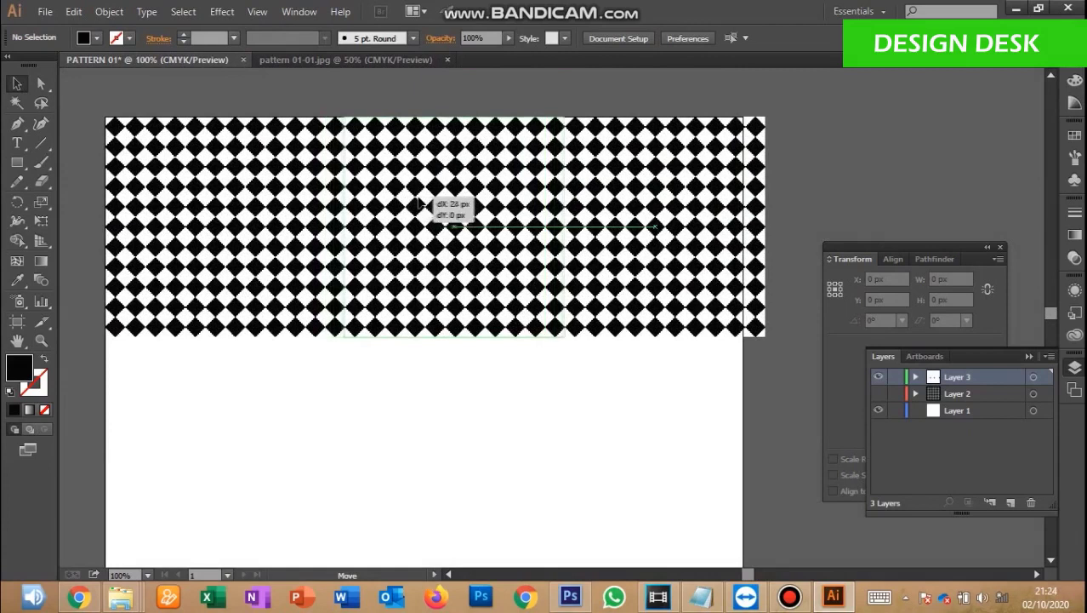
{"action": "left_click_drag", "start_coordinate": [413, 204], "coordinate": [404, 204]}
{"action": "mouse_move", "coordinate": [591, 198]}
{"action": "left_mouse_down"}
{"action": "mouse_move", "coordinate": [620, 200]}
{"action": "mouse_move", "coordinate": [605, 201]}
{"action": "left_mouse_up"}
{"action": "left_click", "coordinate": [770, 190]}
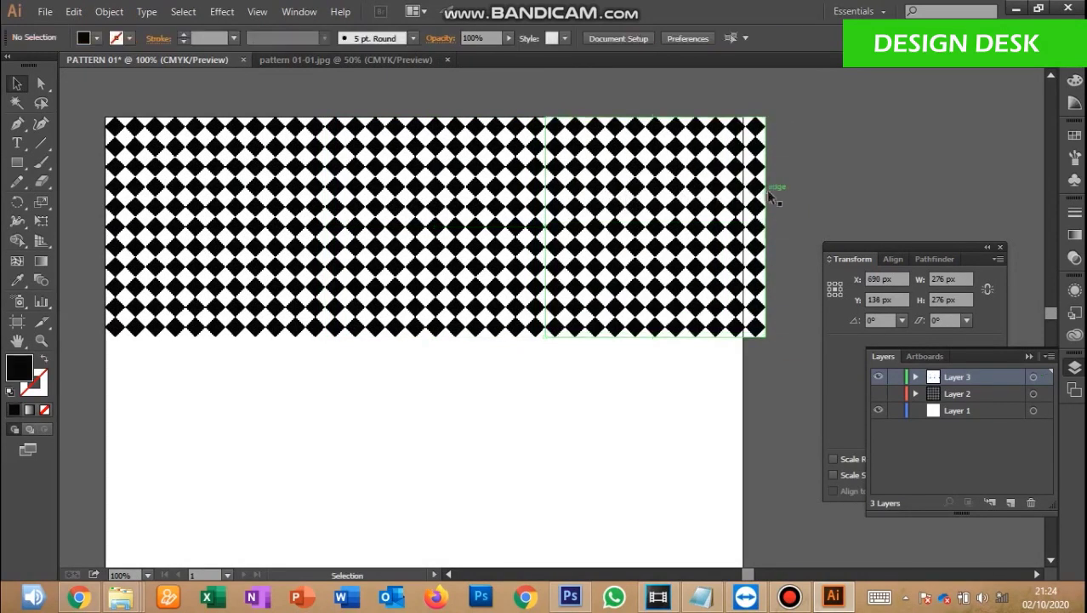
Scale all three pattern tiles together to 800 px wide, move them up to the artboard's top edge, and deselect them
{"action": "key", "text": "ctrl+a"}
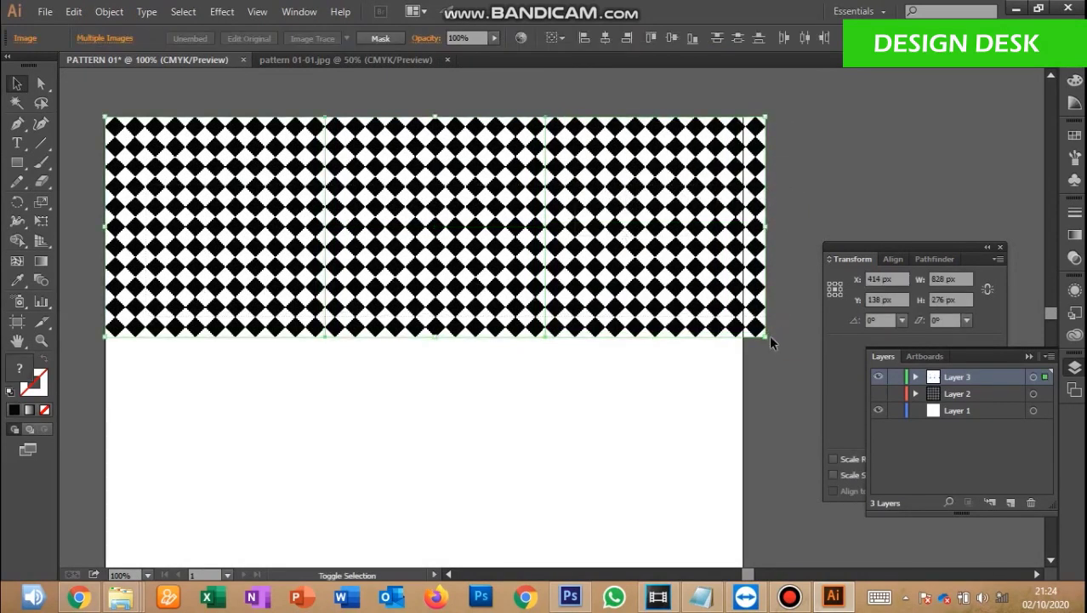
{"action": "mouse_move", "coordinate": [766, 121]}
{"action": "left_mouse_down"}
{"action": "mouse_move", "coordinate": [754, 126]}
{"action": "mouse_move", "coordinate": [800, 128]}
{"action": "mouse_move", "coordinate": [748, 132]}
{"action": "left_mouse_up"}
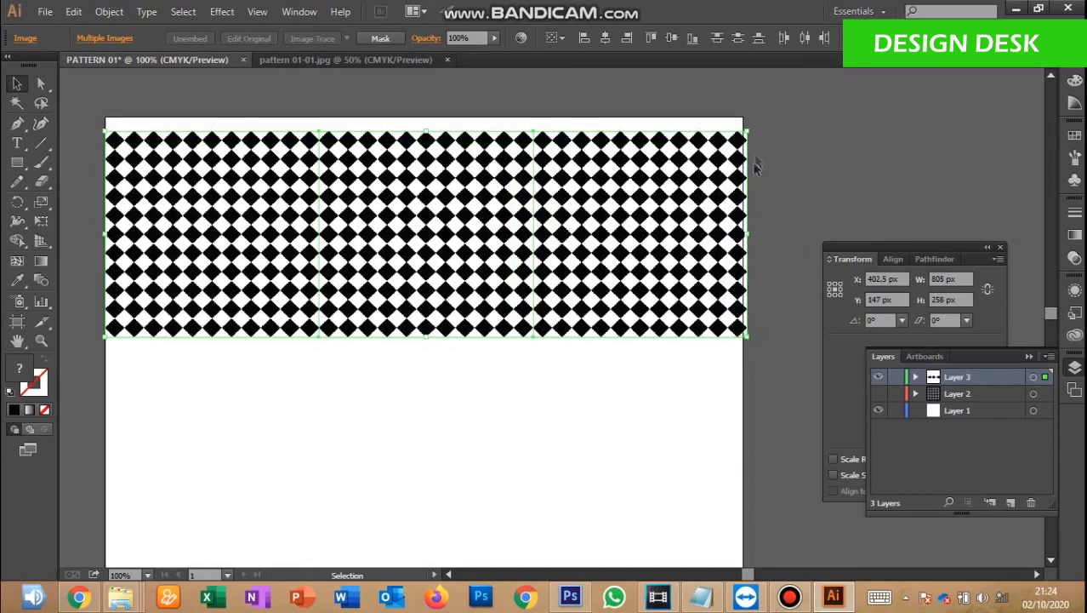
{"action": "left_click_drag", "start_coordinate": [746, 132], "coordinate": [743, 133]}
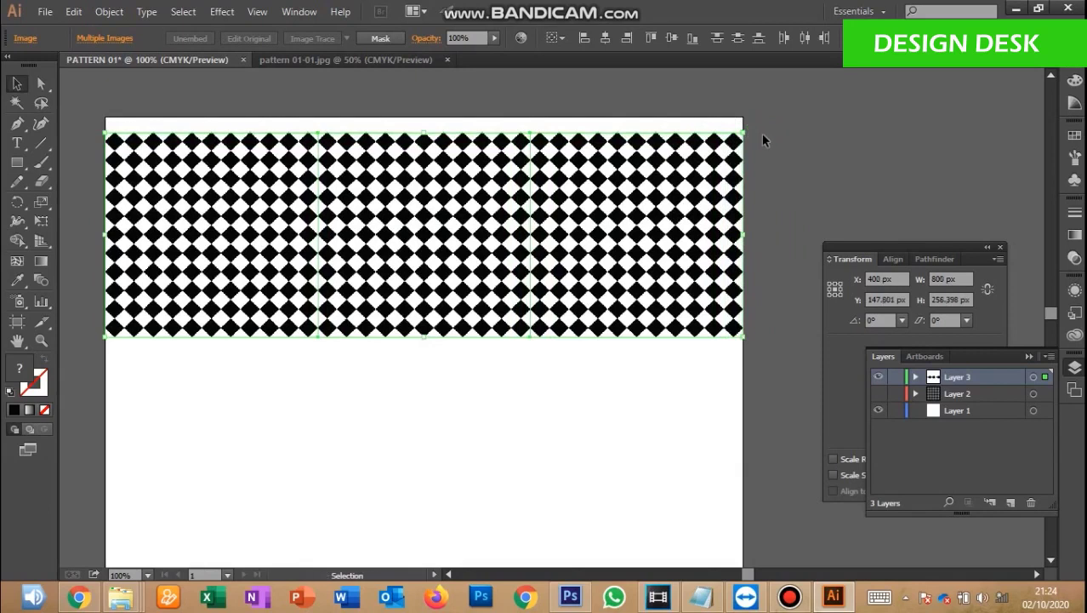
{"action": "key", "text": "shift+Up"}
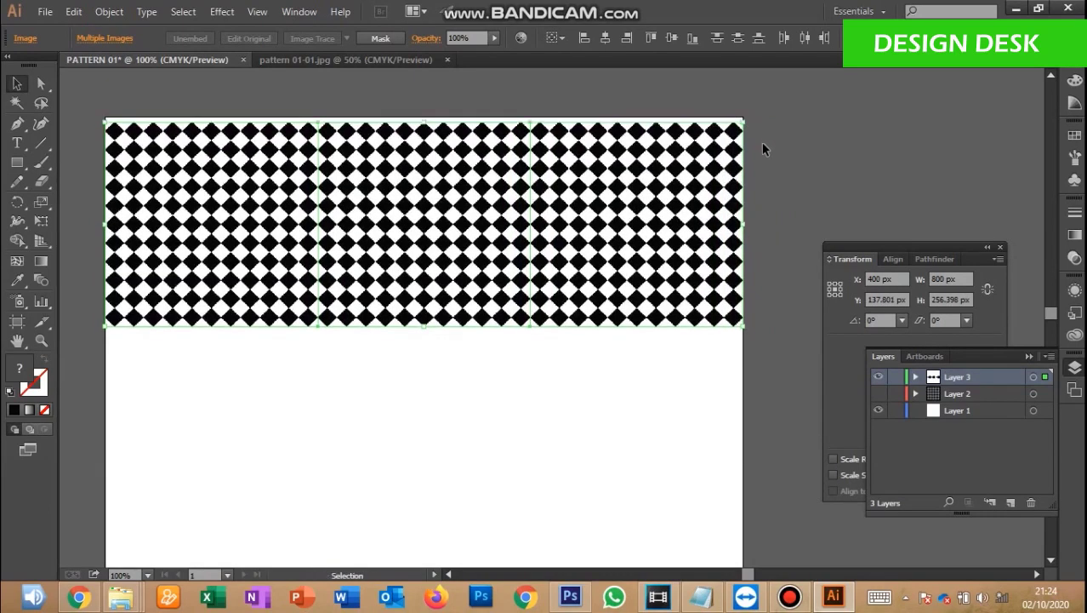
{"action": "left_click", "coordinate": [777, 159]}
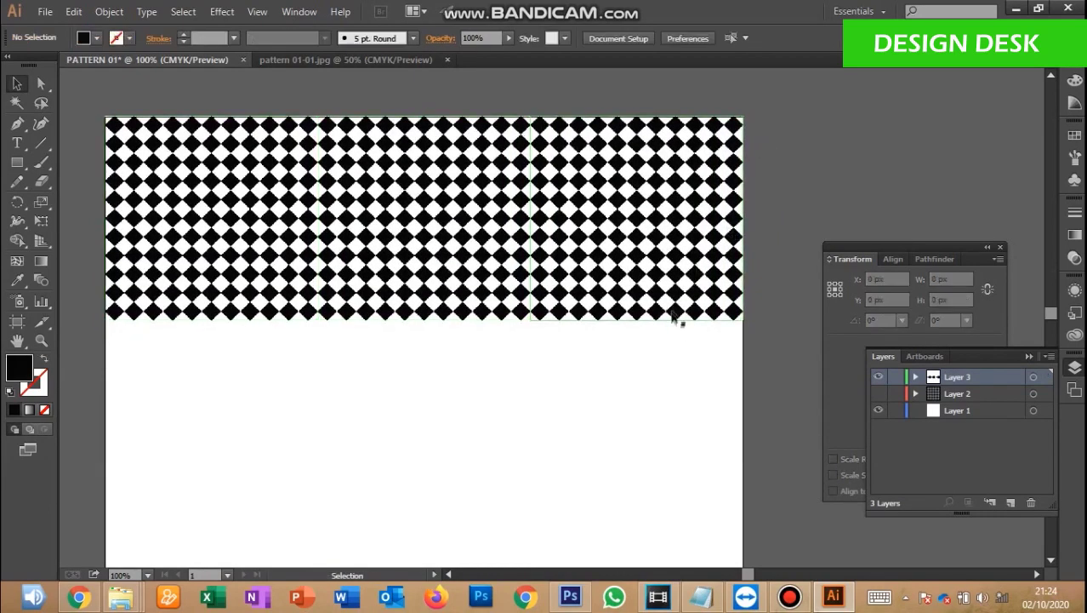
Add the text DONE below the pattern band, enlarge it across the middle of the artboard, and deselect it
{"action": "key", "text": "ctrl+minus"}
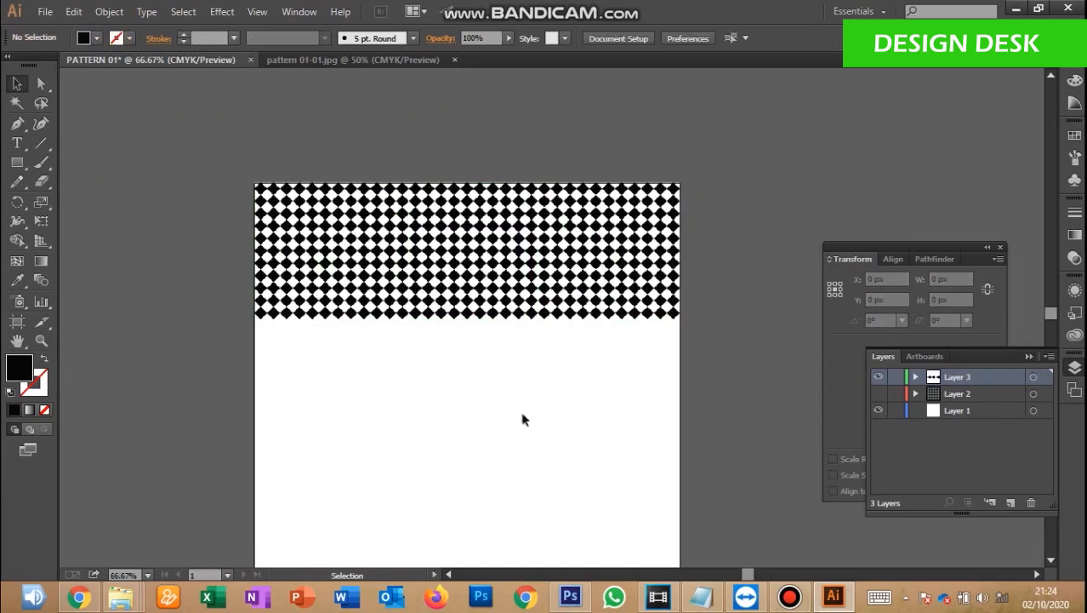
{"action": "left_click", "coordinate": [17, 143]}
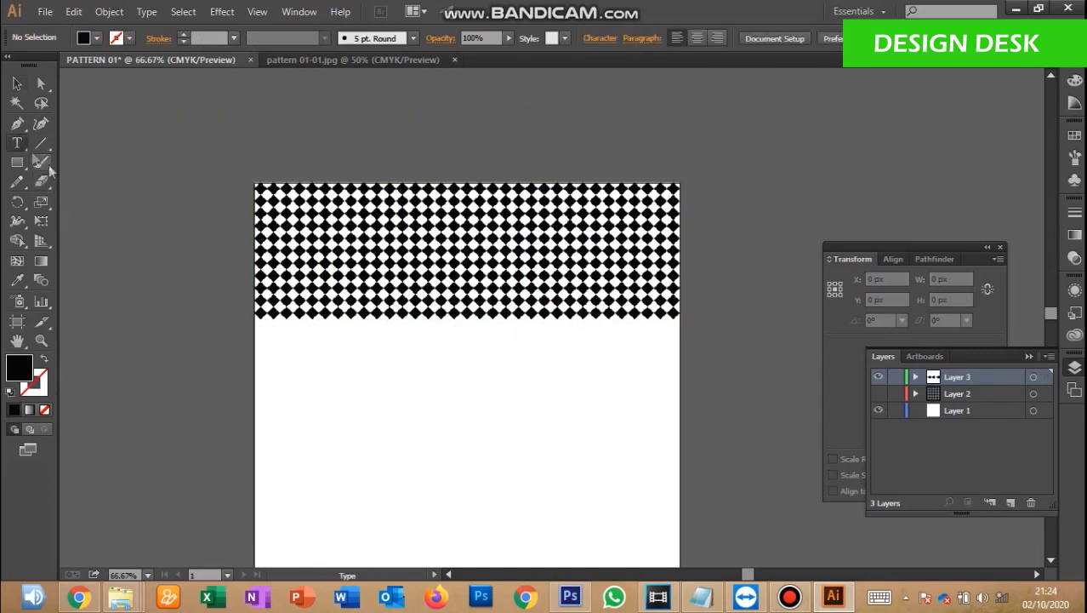
{"action": "left_click", "coordinate": [389, 383]}
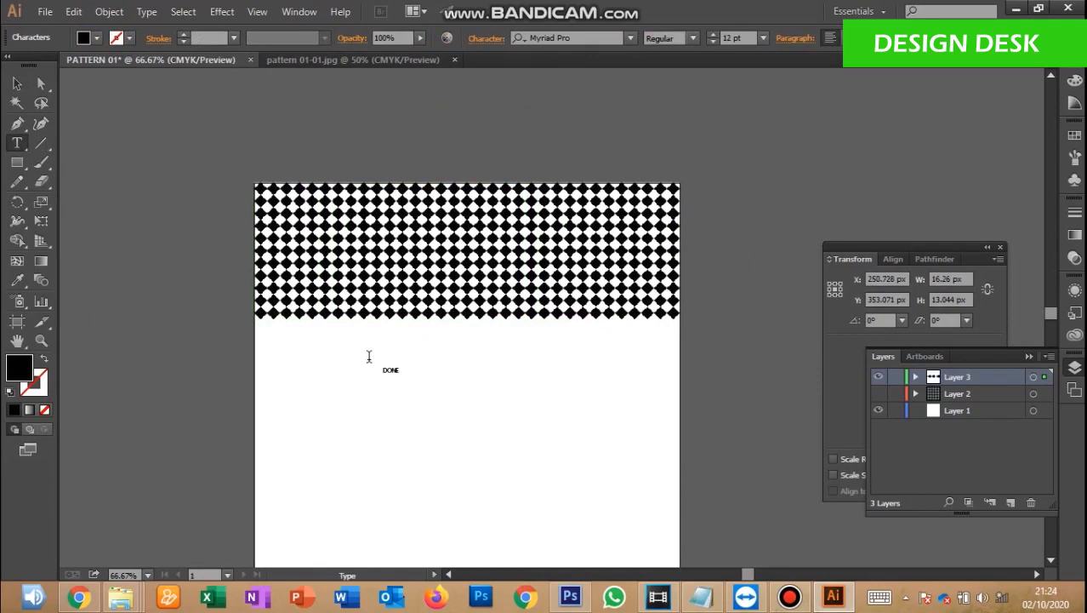
{"action": "left_click", "coordinate": [17, 84]}
{"action": "left_click_drag", "start_coordinate": [405, 367], "coordinate": [514, 412]}
{"action": "left_click", "coordinate": [727, 317]}
{"action": "scroll", "coordinate": [733, 316], "scroll_direction": "down", "scroll_amount": 2}
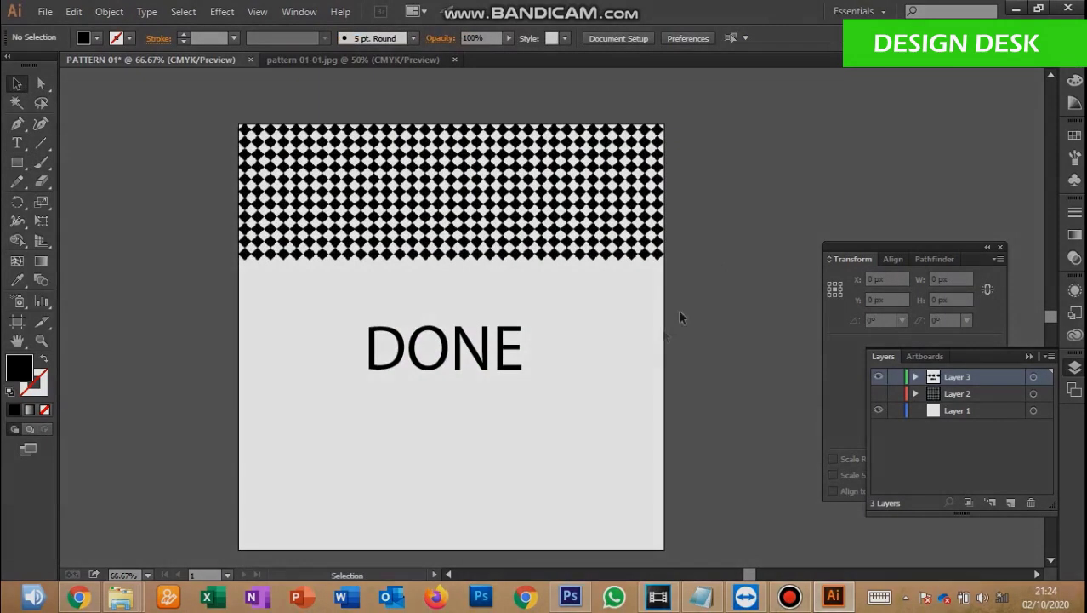